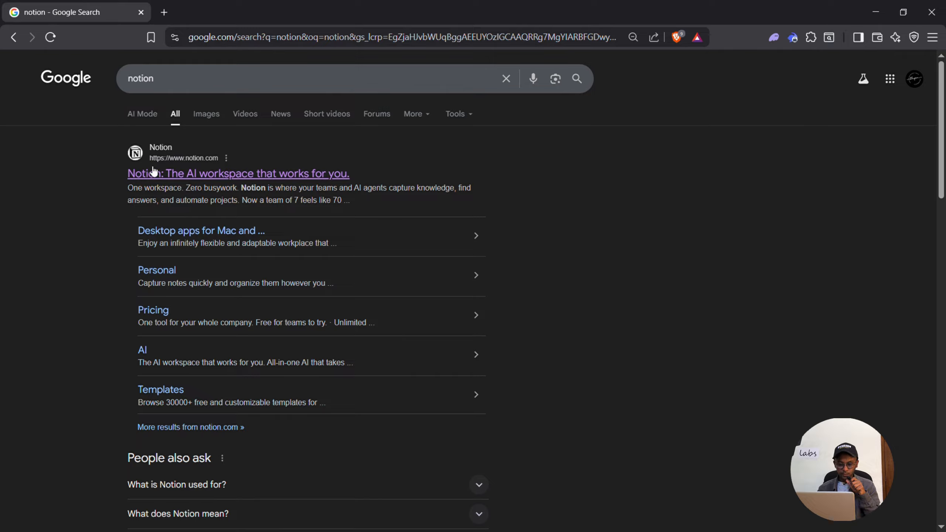
# Step: Open Notion from the search results, enter the free workspace, and title the new page "jornal"
pyautogui.click(163, 174)
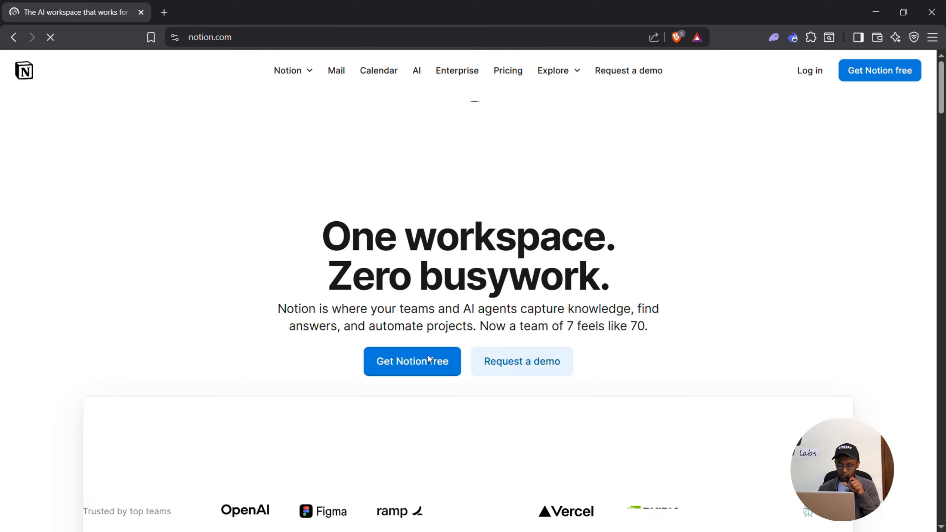
pyautogui.click(417, 366)
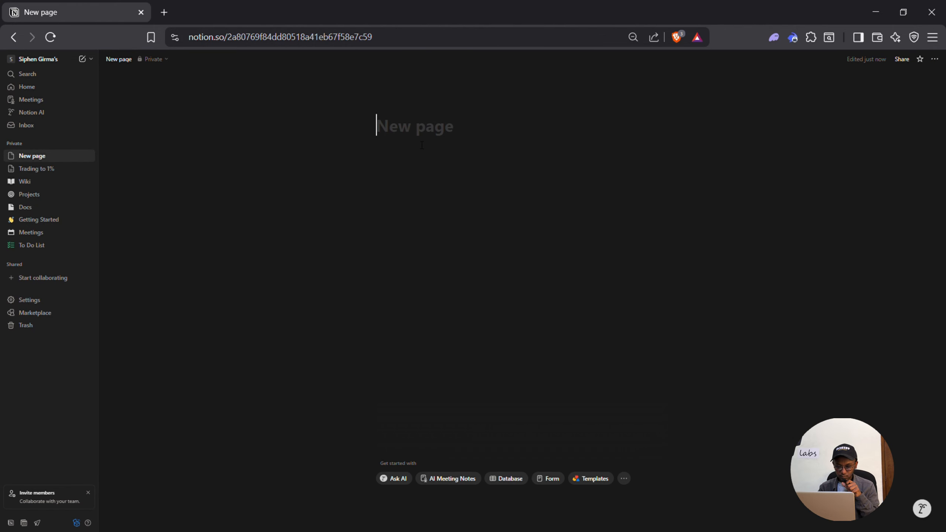
pyautogui.write('jo')
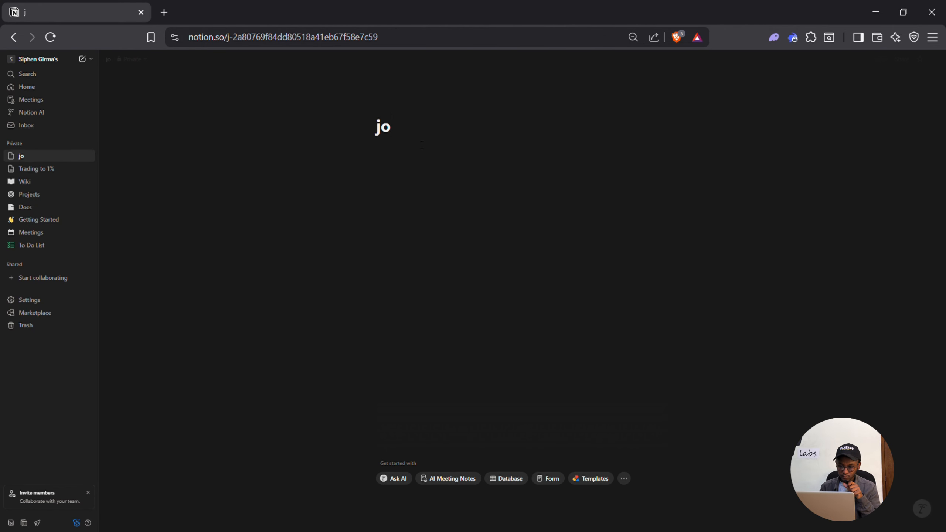
pyautogui.write('rnal')
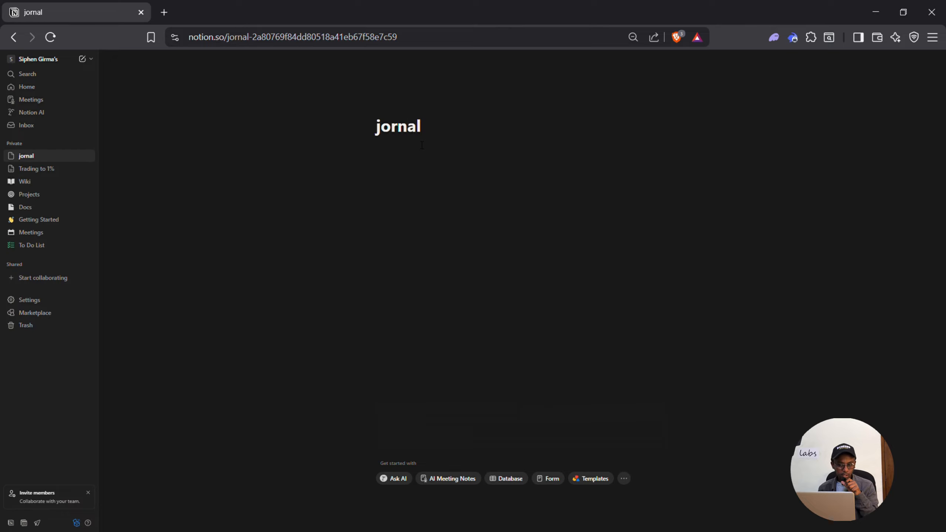
pyautogui.press('Return')
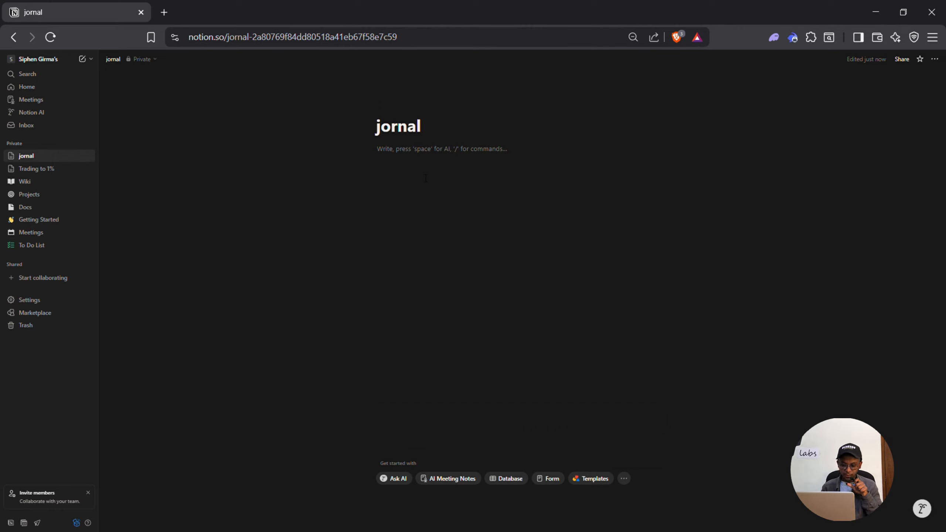
# Step: Insert a table view database into the body of the jornal page
pyautogui.write('/')
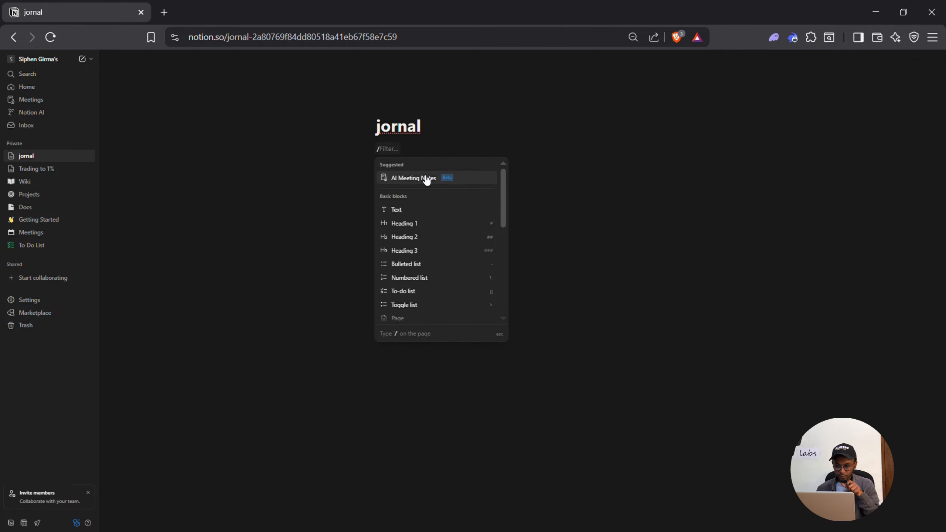
pyautogui.write('view')
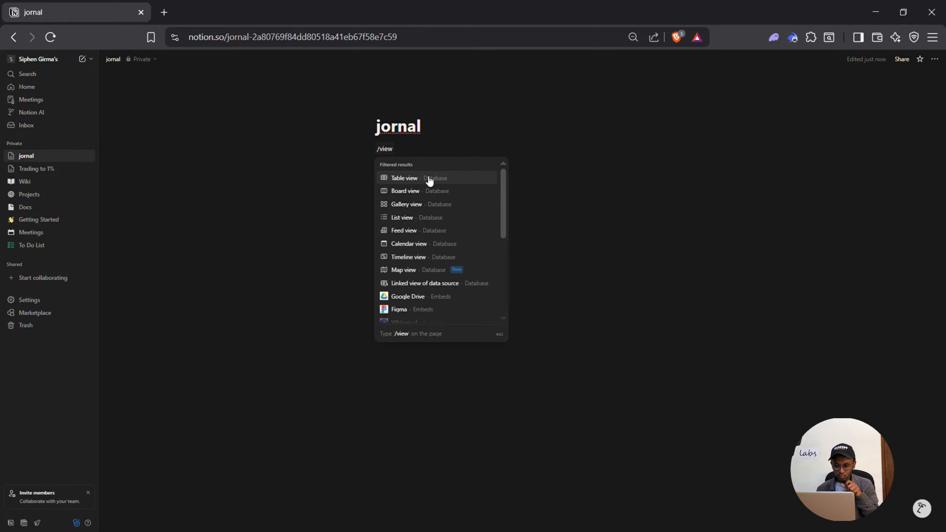
pyautogui.click(428, 179)
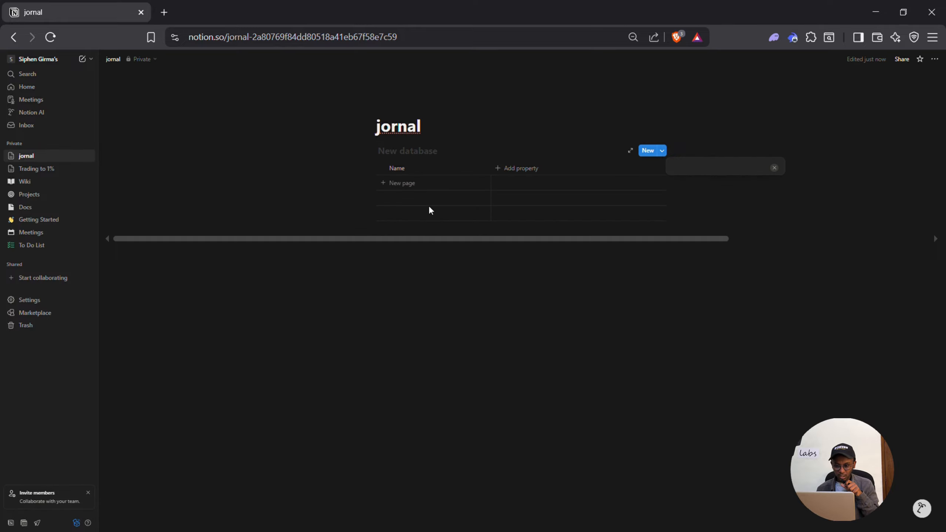
# Step: Title the new database "trading journey", clearing the wrongly entered link text from its title
pyautogui.click(403, 150)
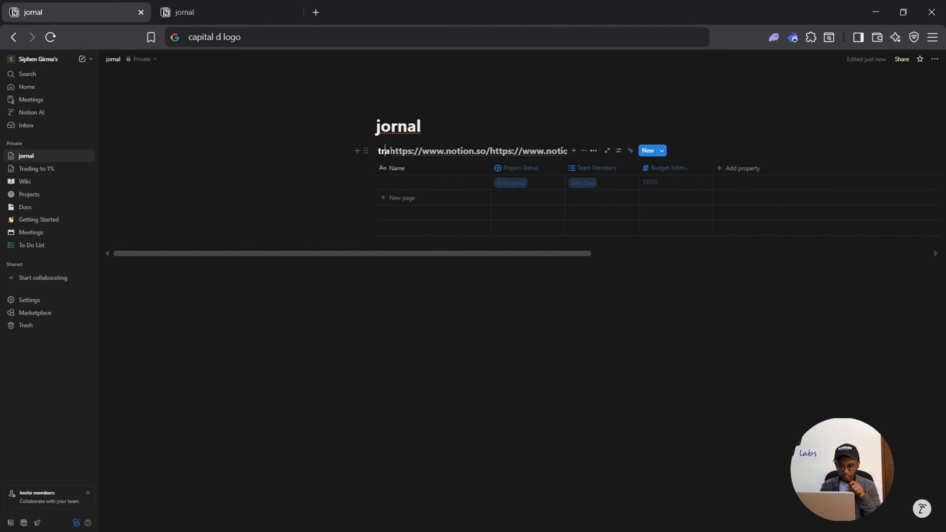
pyautogui.tripleClick(391, 151)
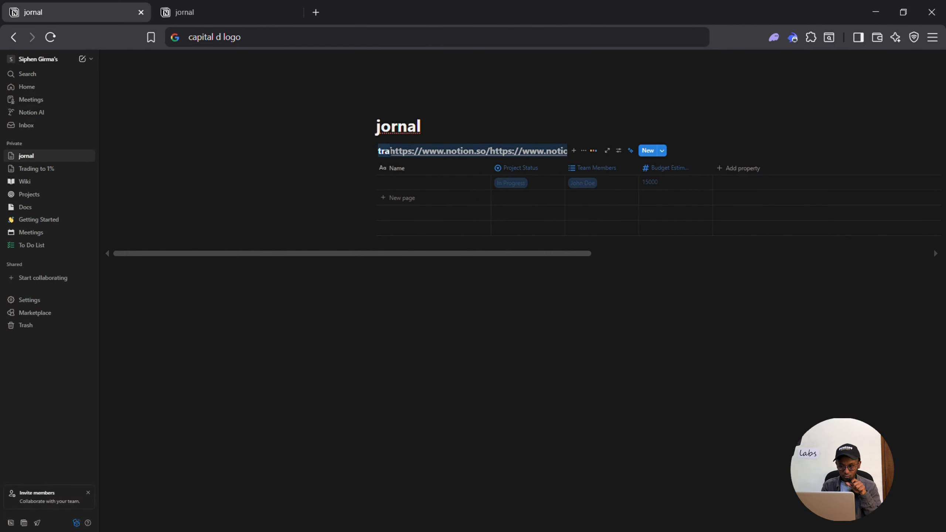
pyautogui.press('BackSpace')
pyautogui.write('tr')
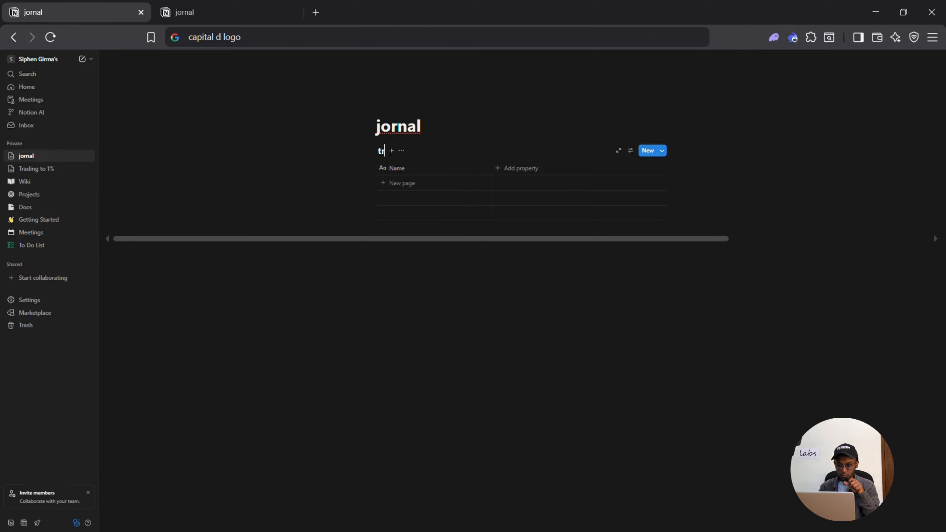
pyautogui.write('adin')
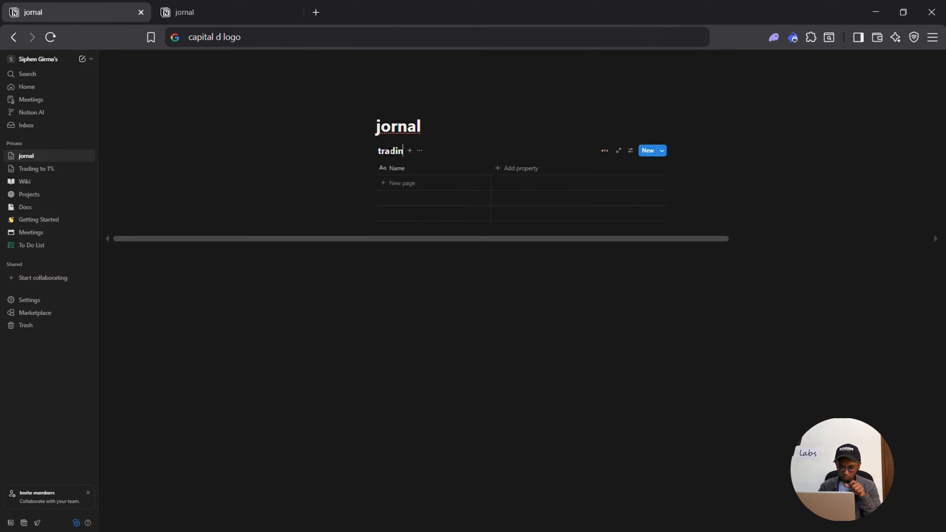
pyautogui.write('g jo')
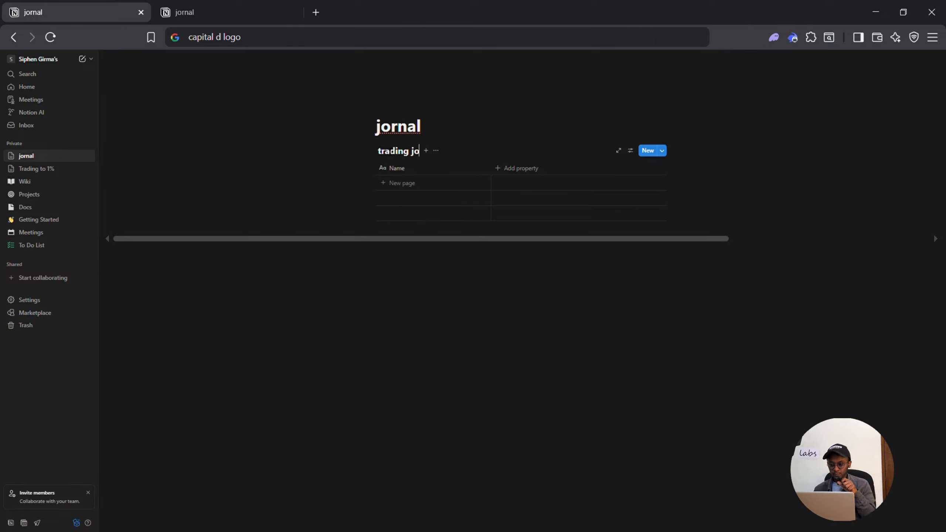
pyautogui.write('urney')
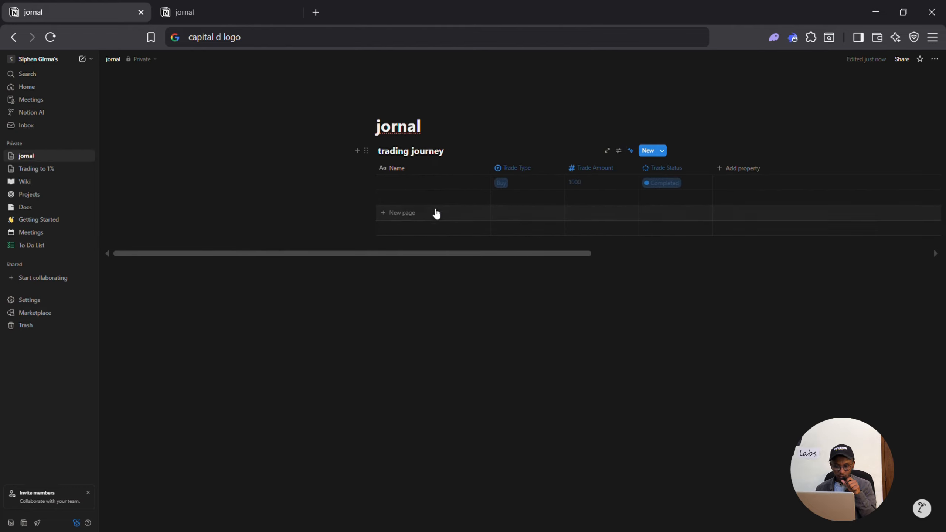
# Step: Rename the table's Name property to "Pair"
pyautogui.moveTo(527, 255); pyautogui.dragTo(608, 252)
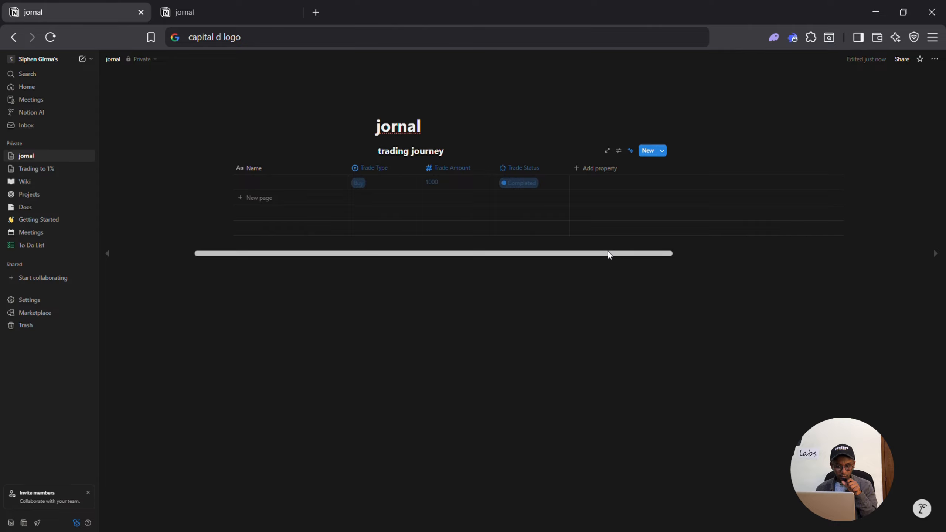
pyautogui.click(270, 168)
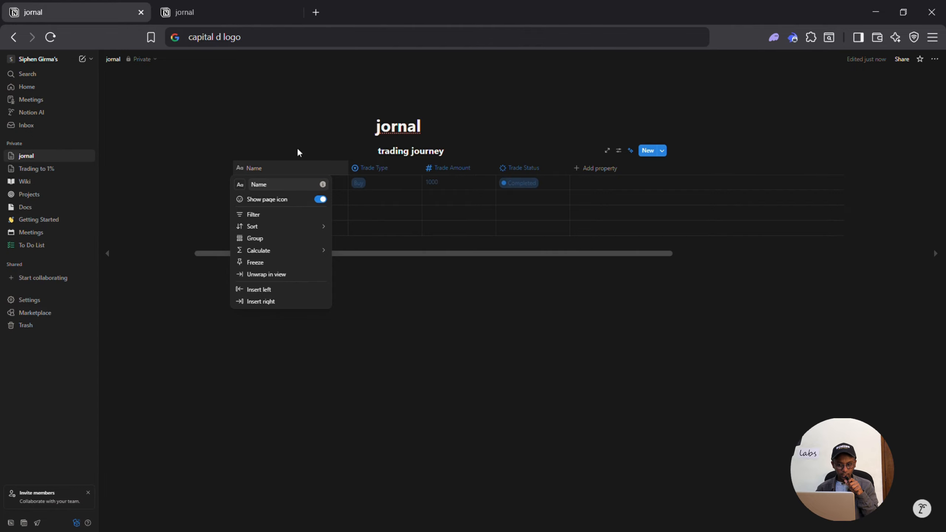
pyautogui.click(270, 169)
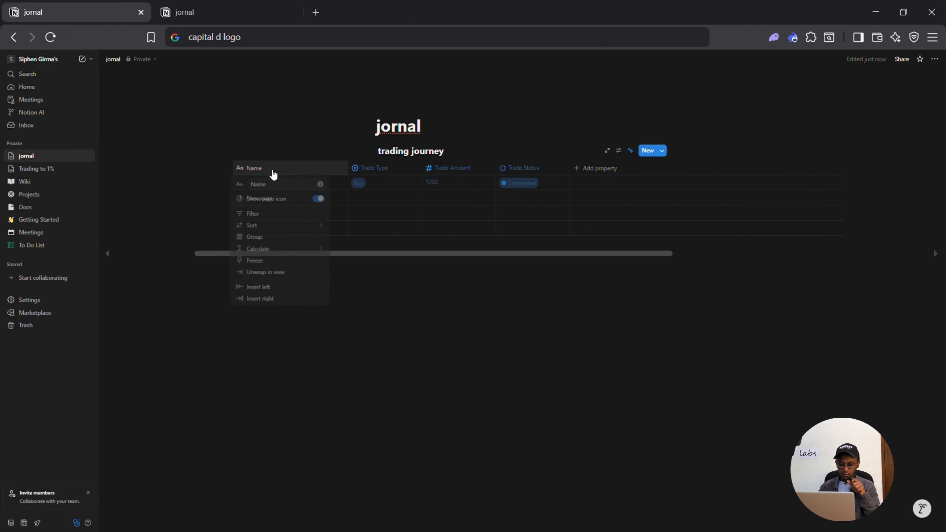
pyautogui.click(275, 168)
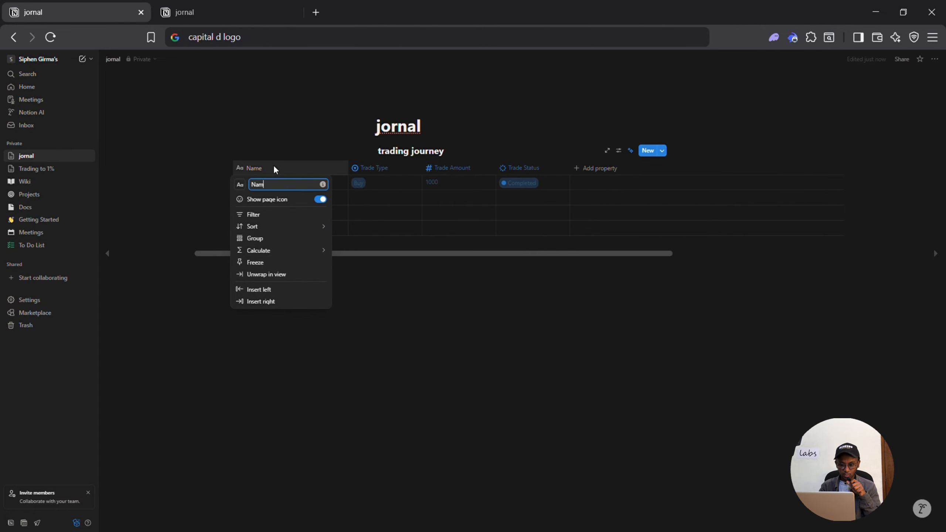
pyautogui.press('BackSpace')
pyautogui.press('BackSpace')
pyautogui.press('BackSpace')
pyautogui.press('BackSpace')
pyautogui.write('Pai')
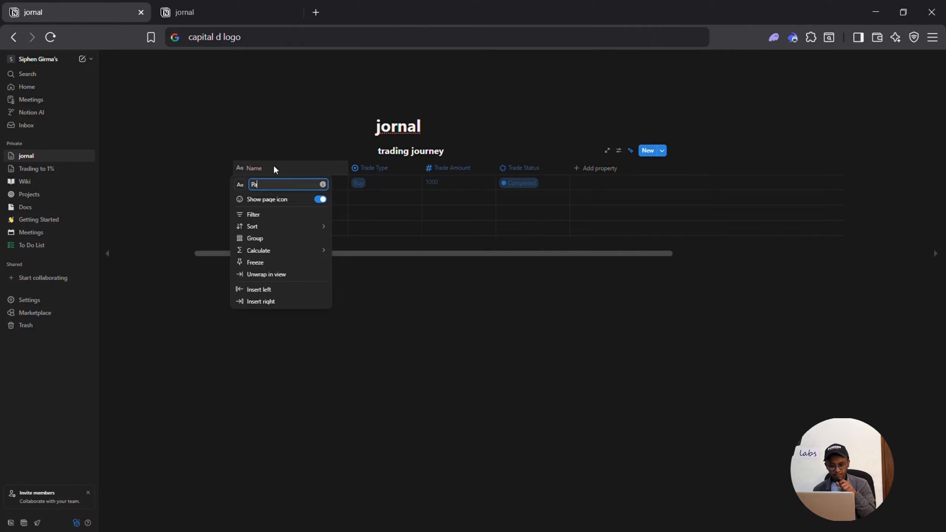
pyautogui.write('r')
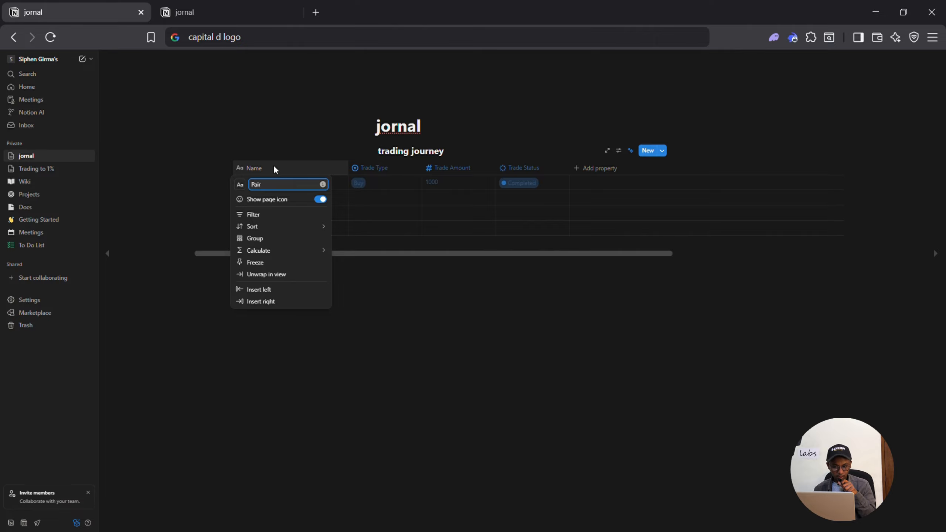
pyautogui.press('Return')
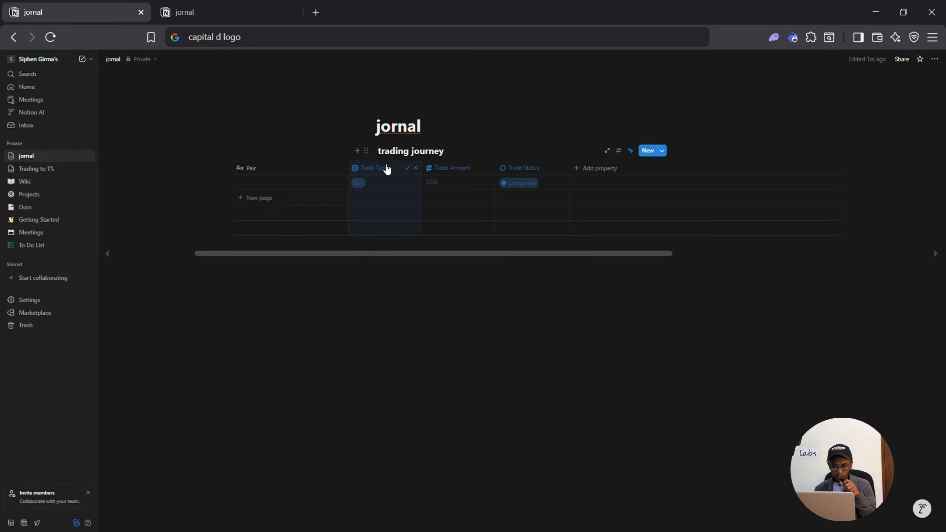
# Step: Reject the suggested Trade Type, Trade Amount and Trade Status properties
pyautogui.click(416, 168)
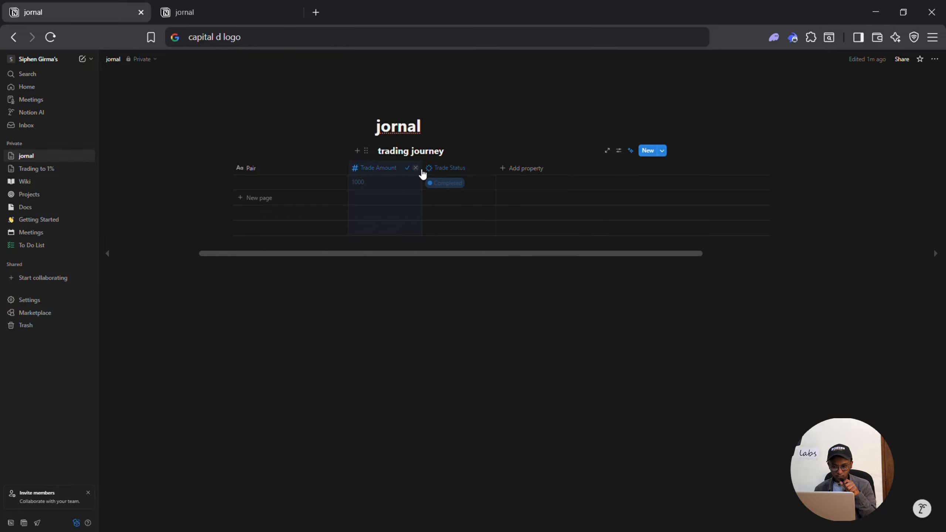
pyautogui.click(416, 168)
pyautogui.click(416, 168)
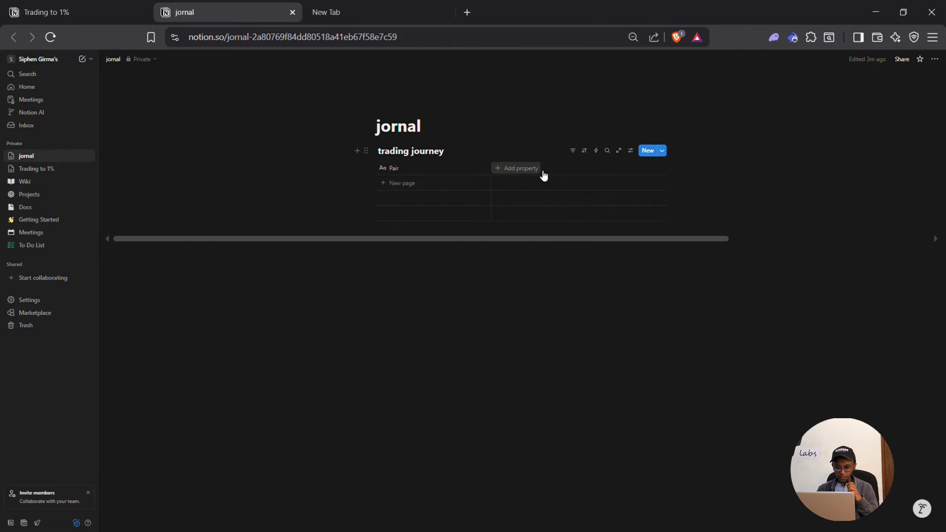
# Step: Add a Date property and a Select property to the trading journey table
pyautogui.click(518, 169)
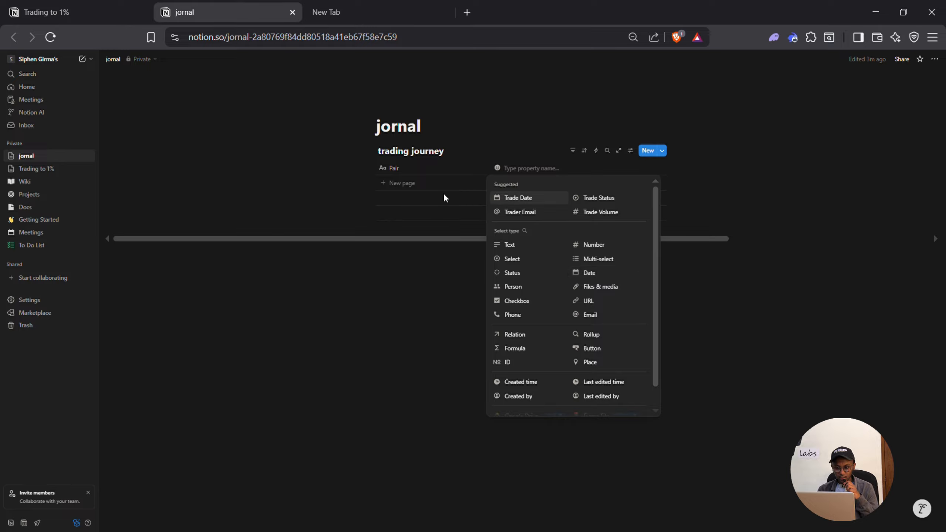
pyautogui.click(597, 274)
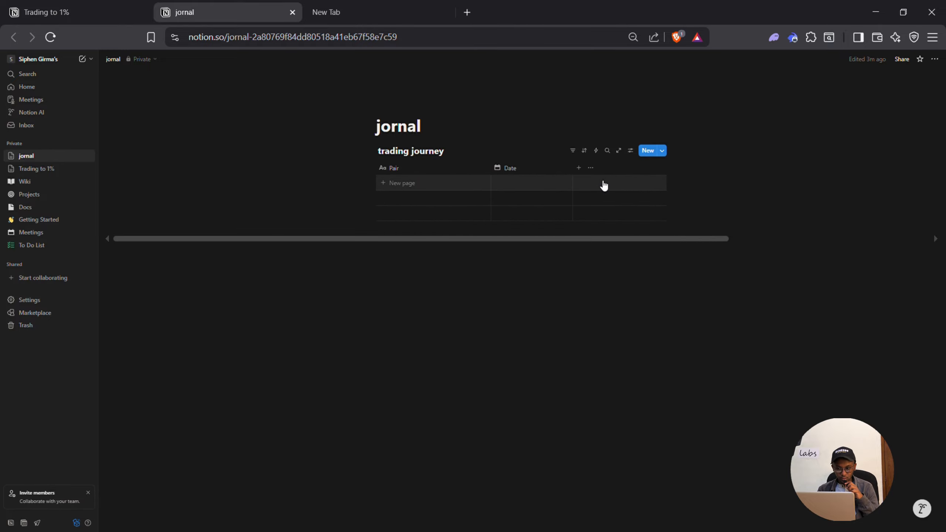
pyautogui.click(579, 168)
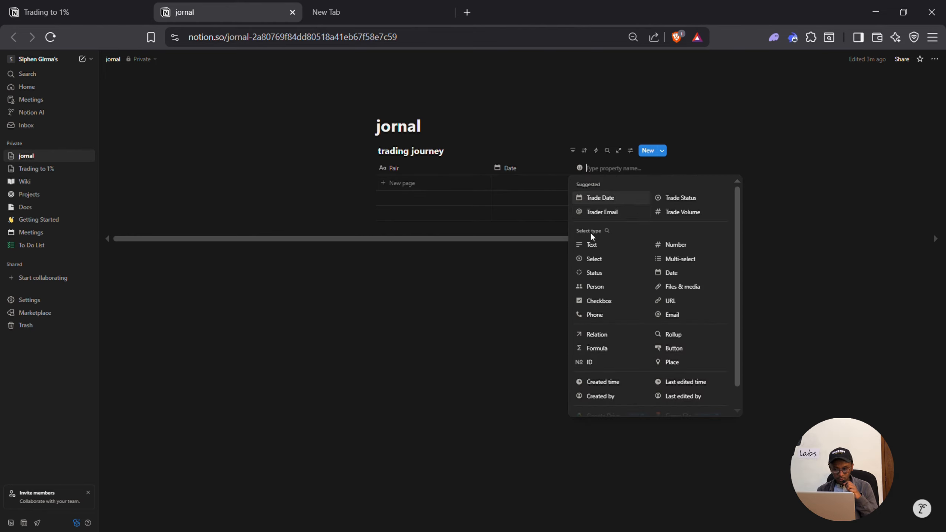
pyautogui.click(601, 260)
# Step: Rename the new Select property to "Psychology"
pyautogui.click(597, 168)
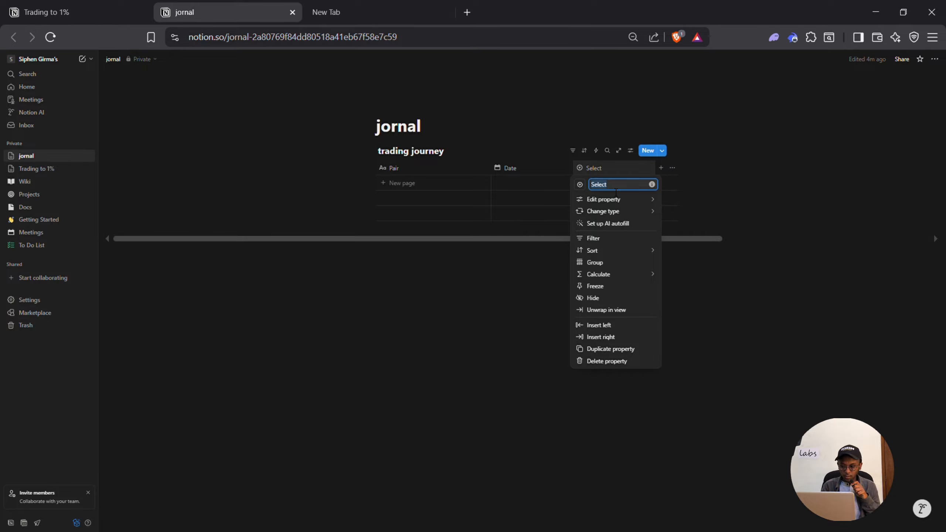
pyautogui.write('Psc')
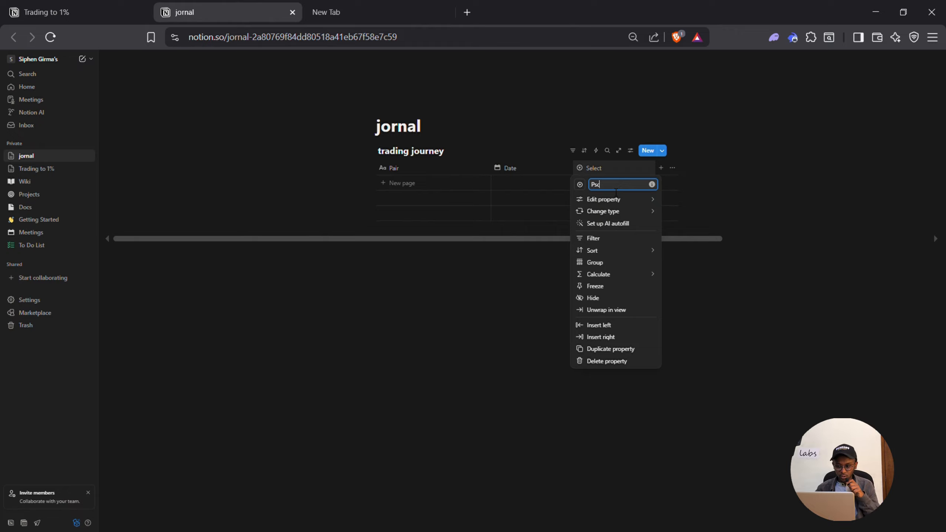
pyautogui.write('hology')
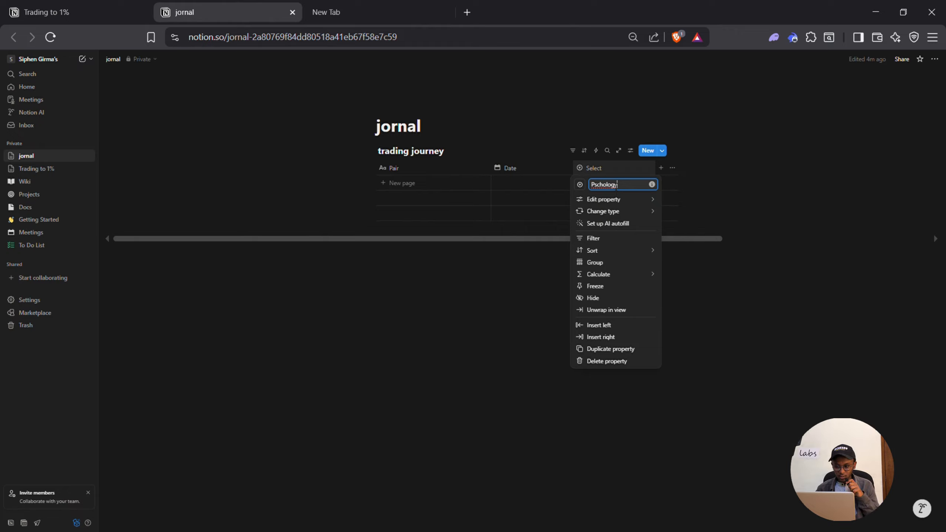
pyautogui.doubleClick(616, 186)
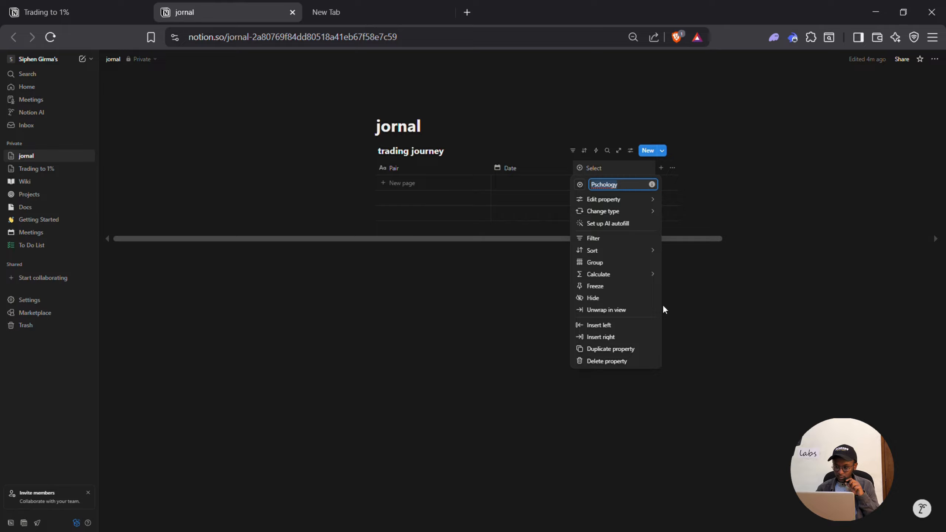
pyautogui.write('Psychology')
pyautogui.click(615, 199)
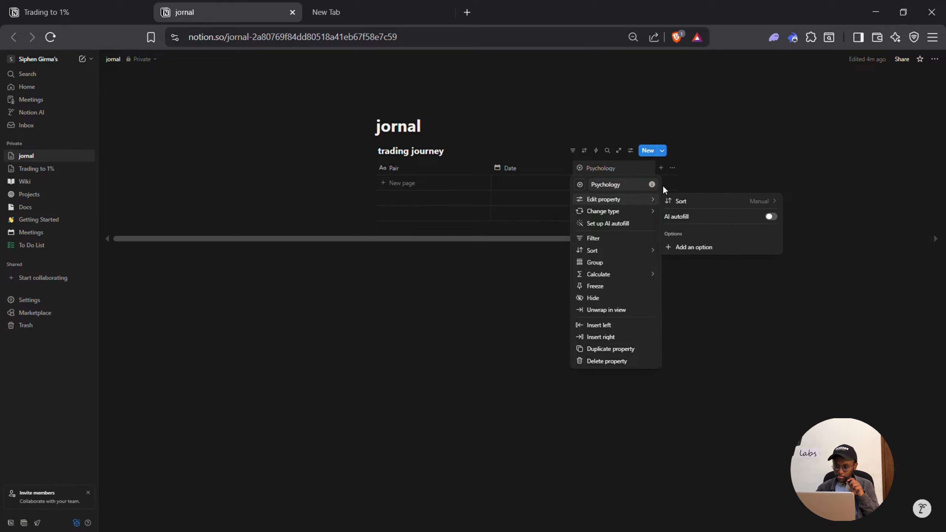
pyautogui.click(709, 164)
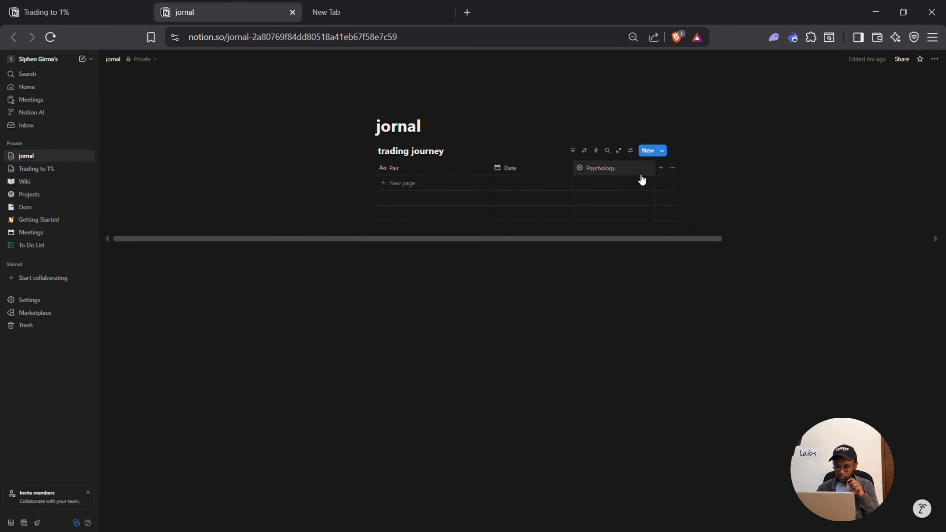
# Step: Add another Select property after Psychology, and create a "Fomo" option for the Psychology property
pyautogui.click(662, 169)
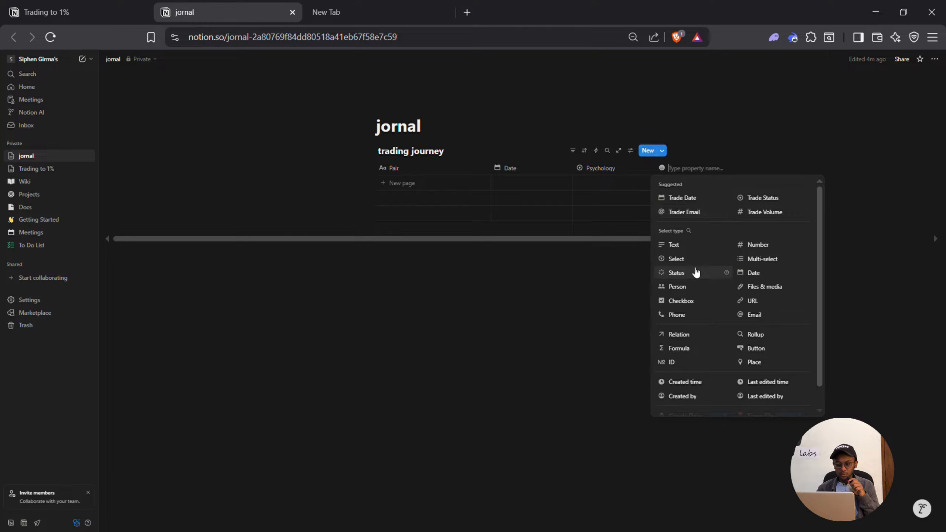
pyautogui.click(678, 260)
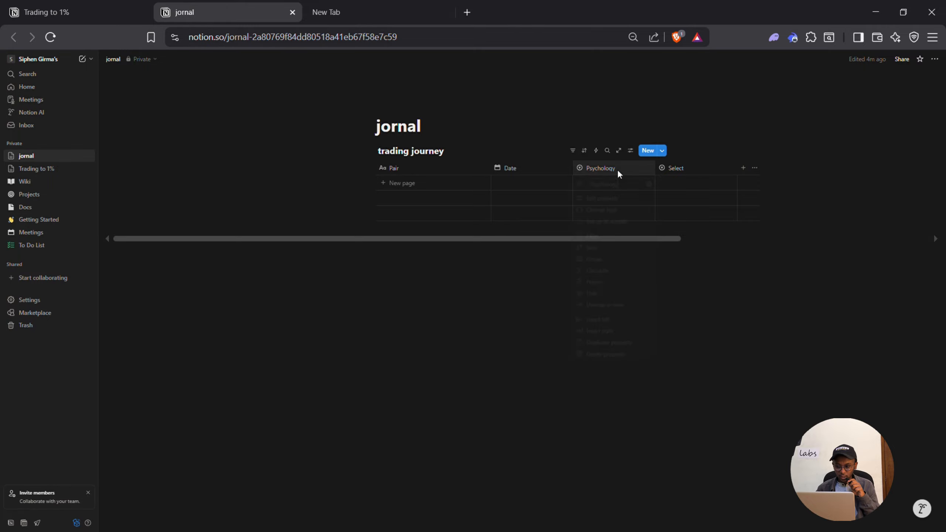
pyautogui.moveTo(619, 203)
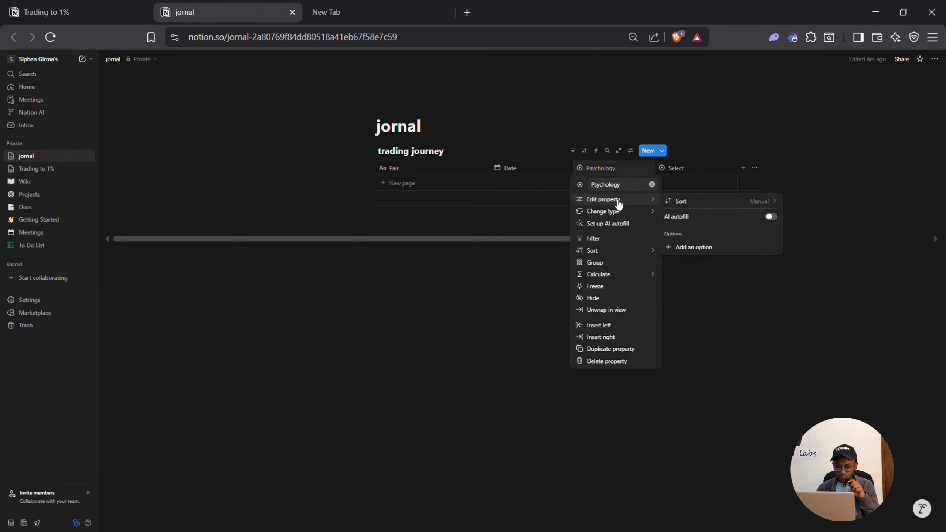
pyautogui.click(677, 248)
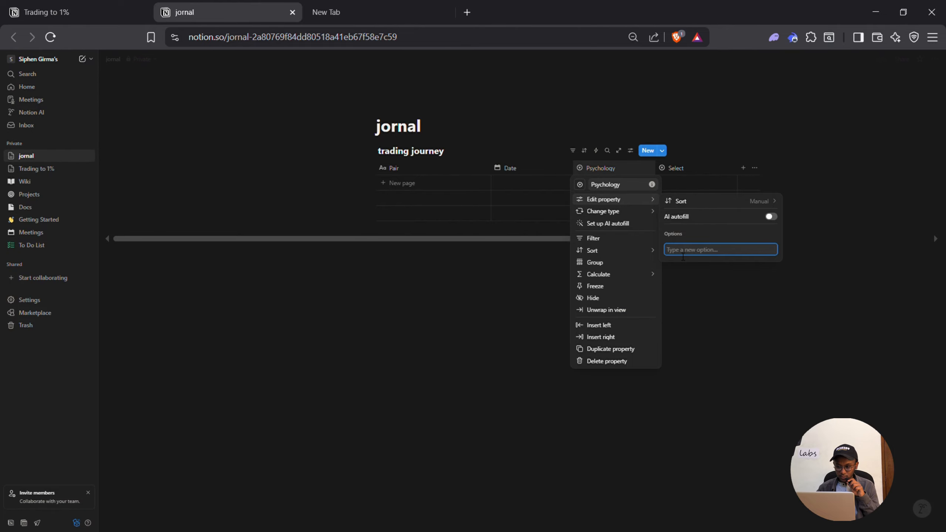
pyautogui.write('Fomo')
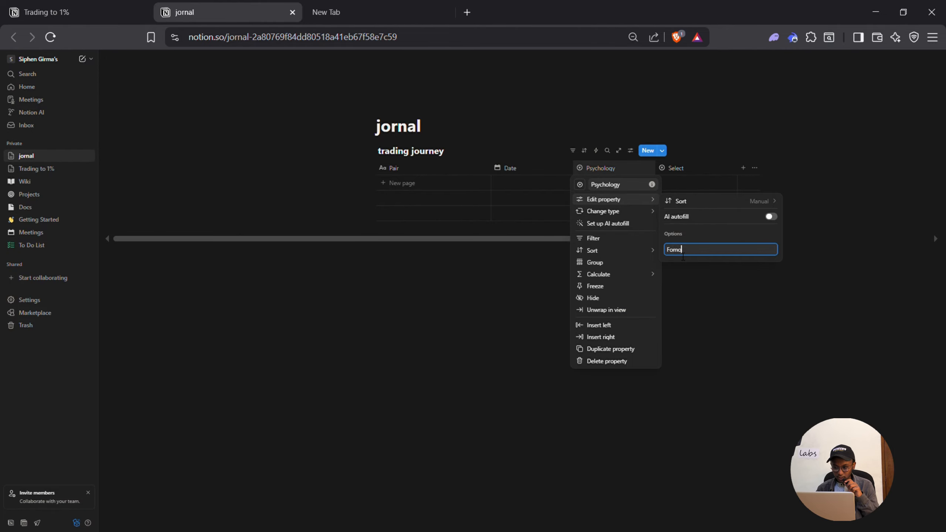
pyautogui.click(774, 233)
pyautogui.click(697, 247)
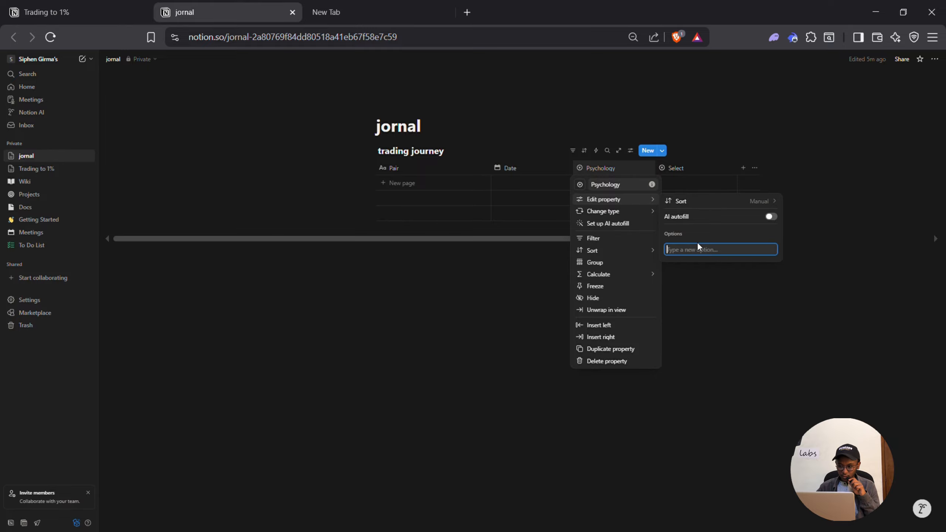
pyautogui.write('Fomo')
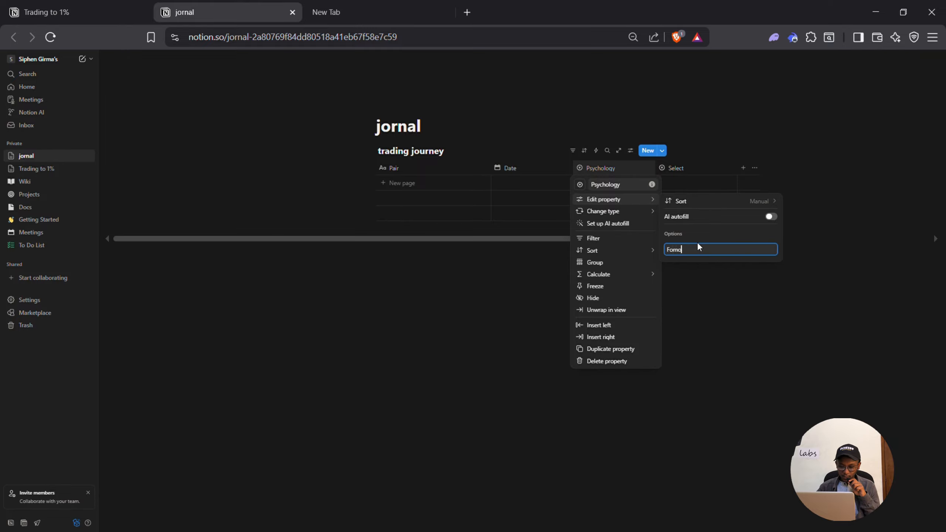
pyautogui.press('Return')
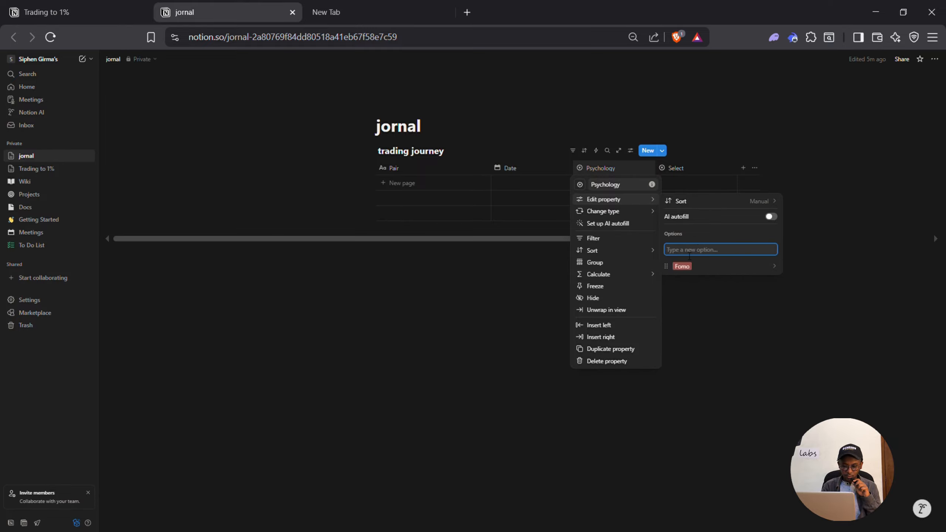
# Step: Add an "Overtra" option to the Psychology property
pyautogui.write('Ov')
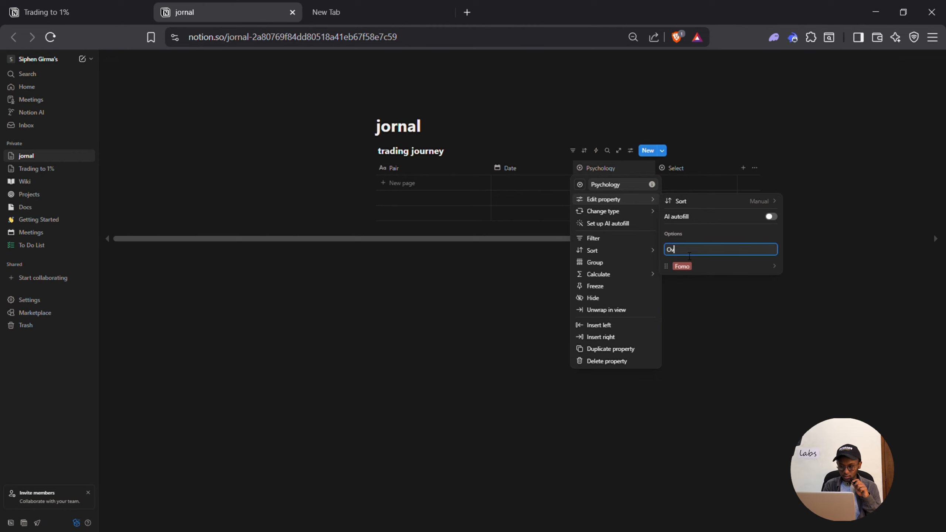
pyautogui.write('ertraV')
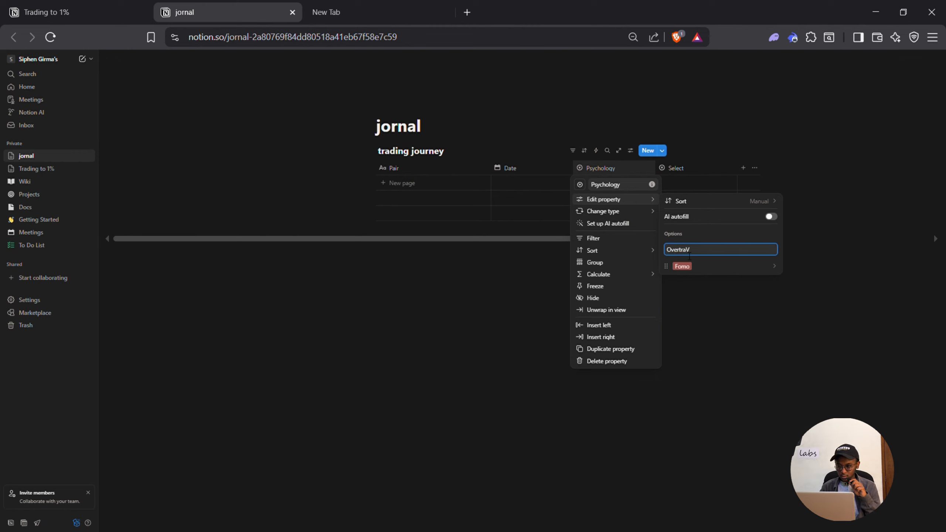
pyautogui.press('BackSpace')
pyautogui.write('V')
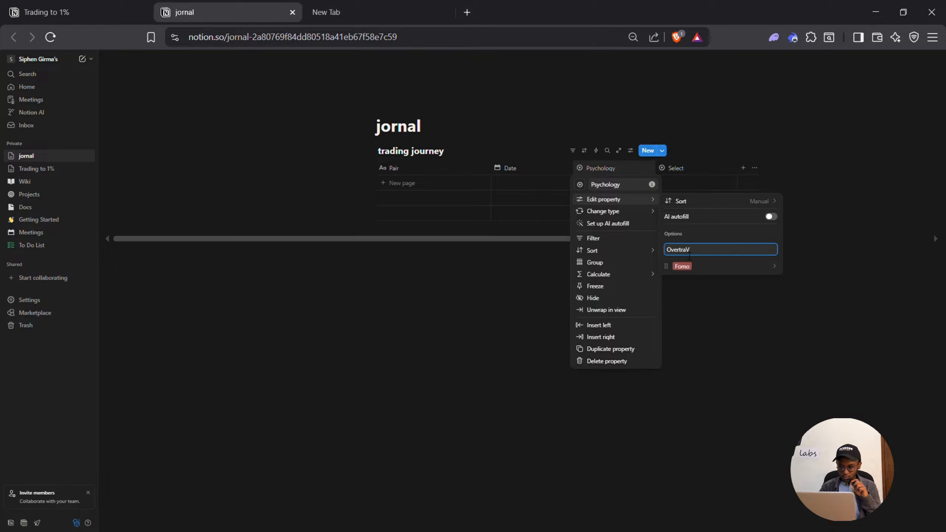
pyautogui.press('BackSpace')
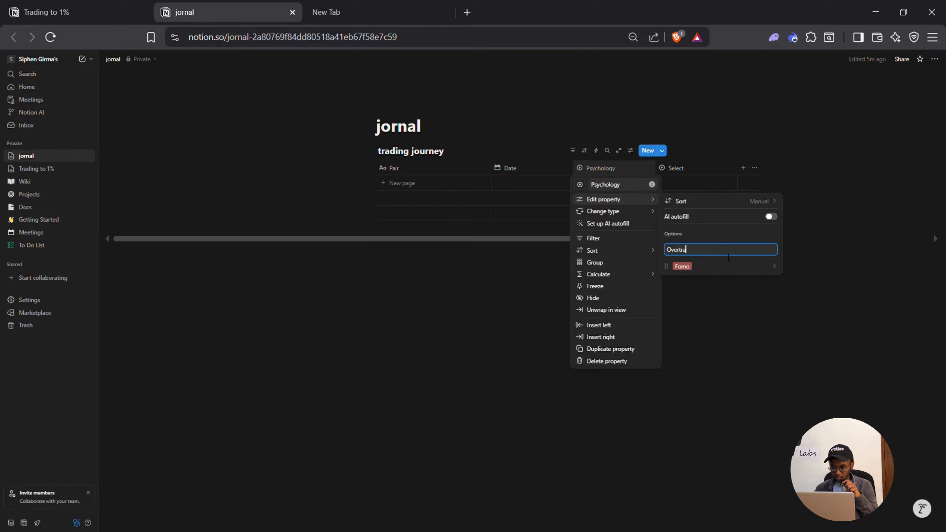
pyautogui.press('Return')
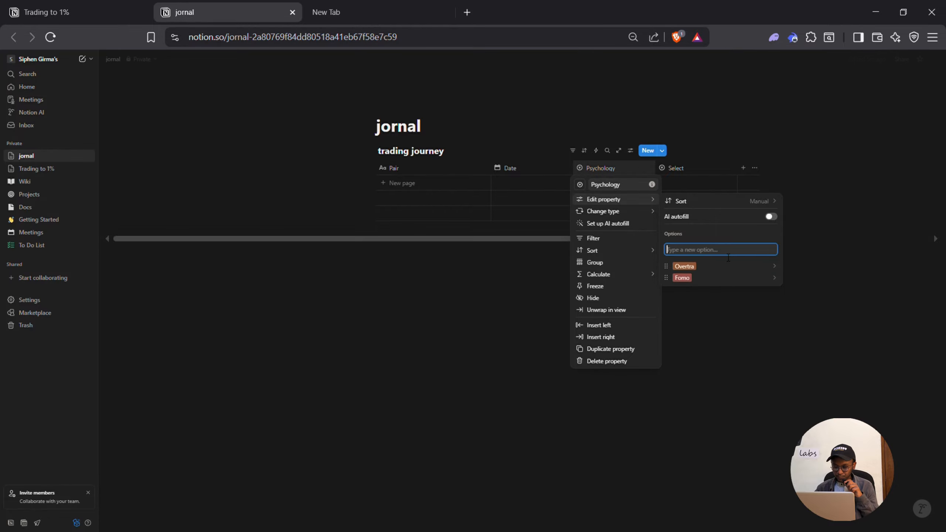
pyautogui.press('Escape')
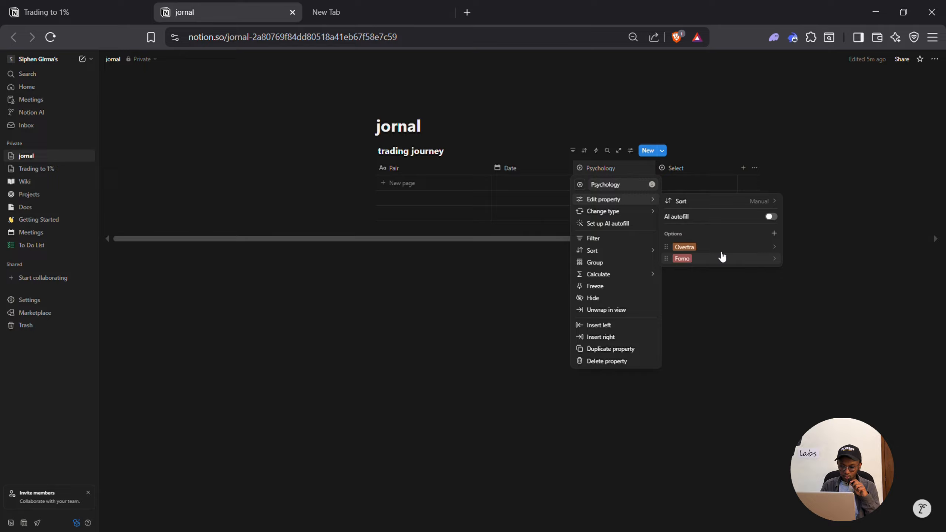
# Step: Add a "fear" option to the Psychology property and close its settings
pyautogui.click(774, 233)
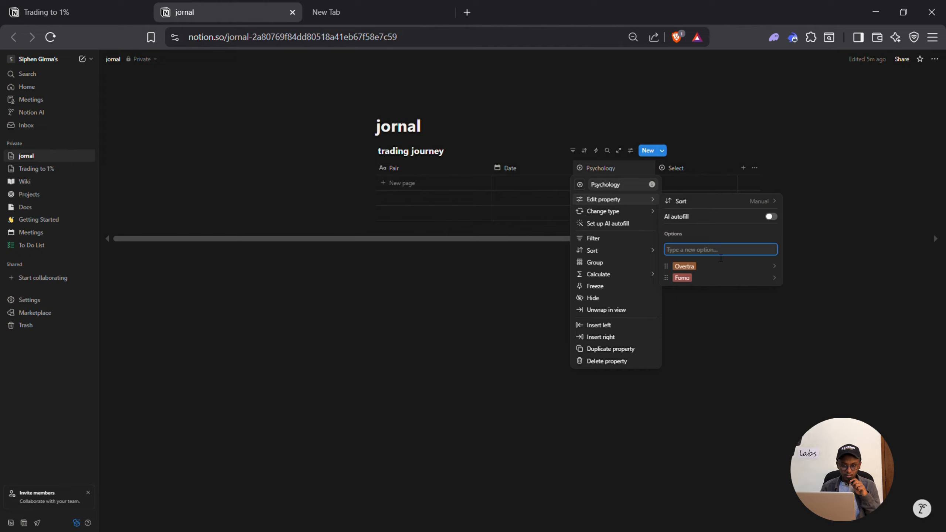
pyautogui.write('f')
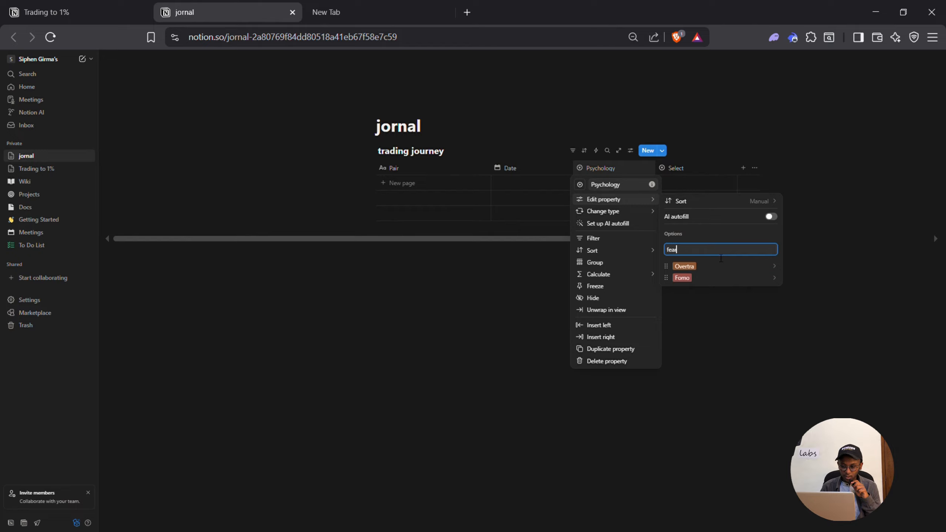
pyautogui.write('ea')
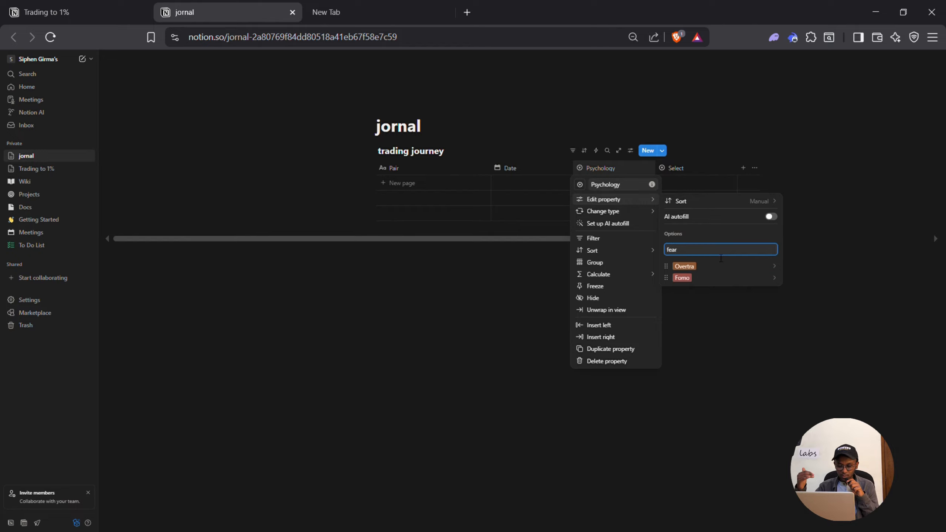
pyautogui.write('r')
pyautogui.press('Return')
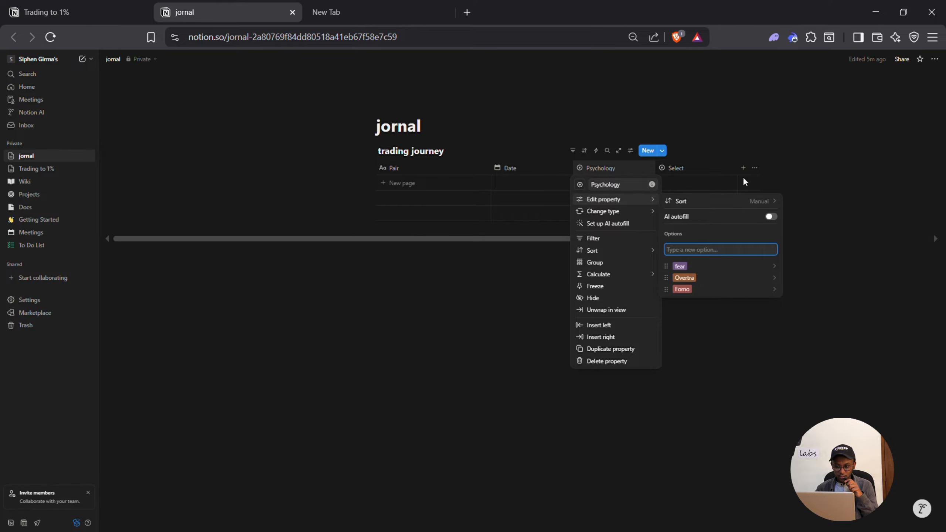
pyautogui.click(794, 126)
# Step: Create a first row in the trading journey table with its Psychology value set to "Overtra"
pyautogui.click(607, 183)
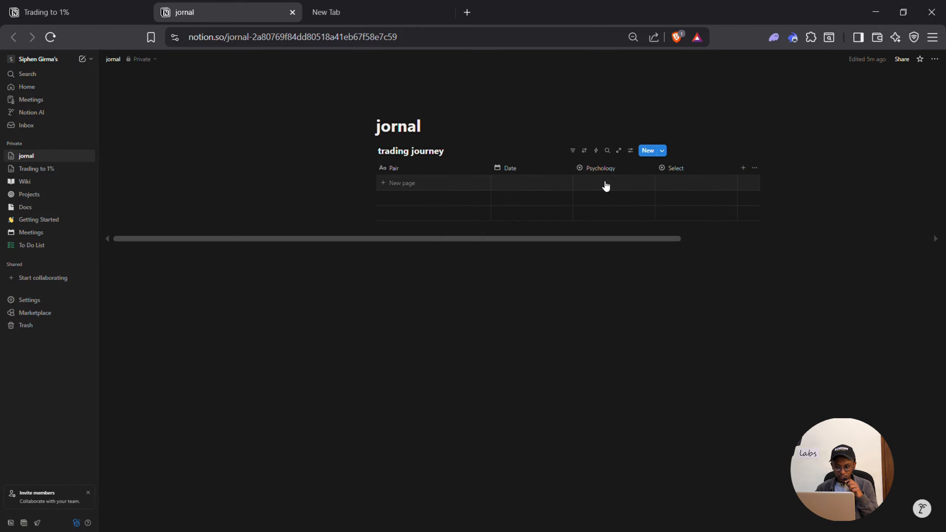
pyautogui.click(597, 185)
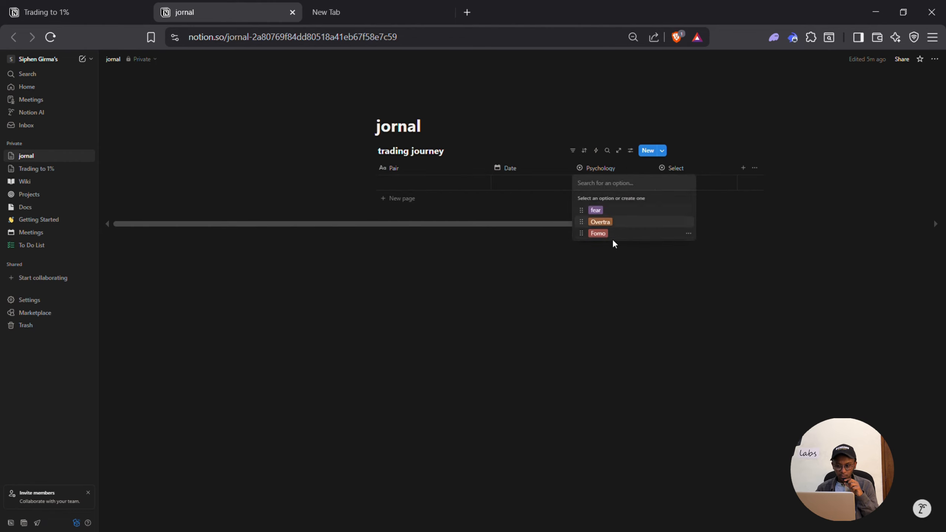
pyautogui.click(634, 222)
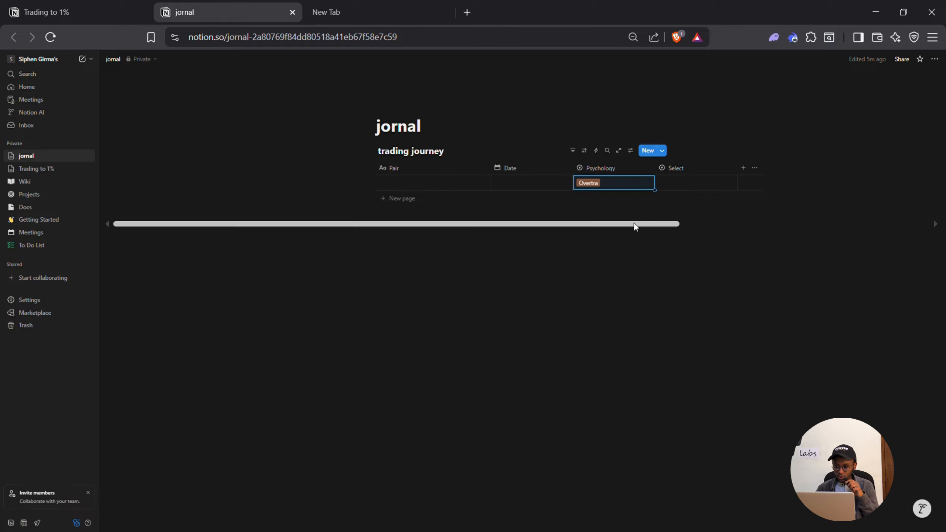
# Step: Add the options "Lon", "Newyork" and "asia" to the unnamed Select property beside Psychology
pyautogui.click(691, 172)
pyautogui.click(698, 202)
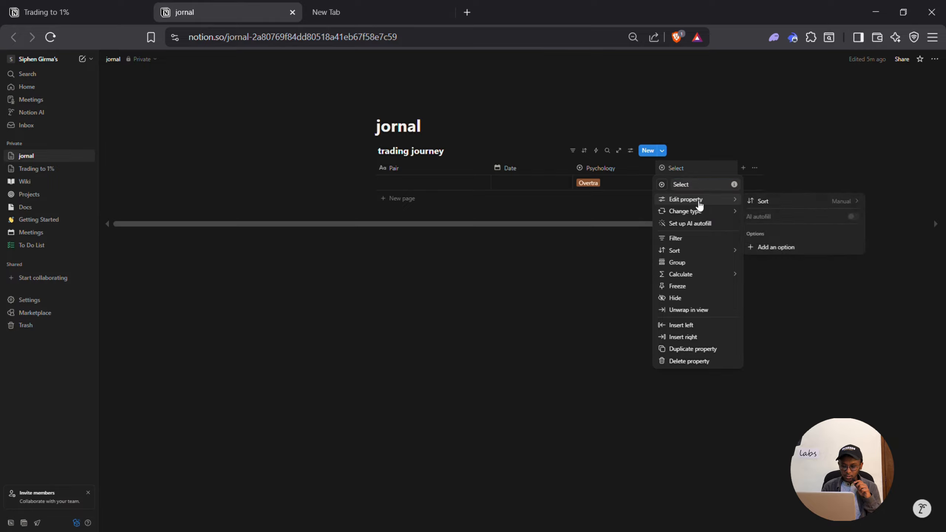
pyautogui.click(800, 249)
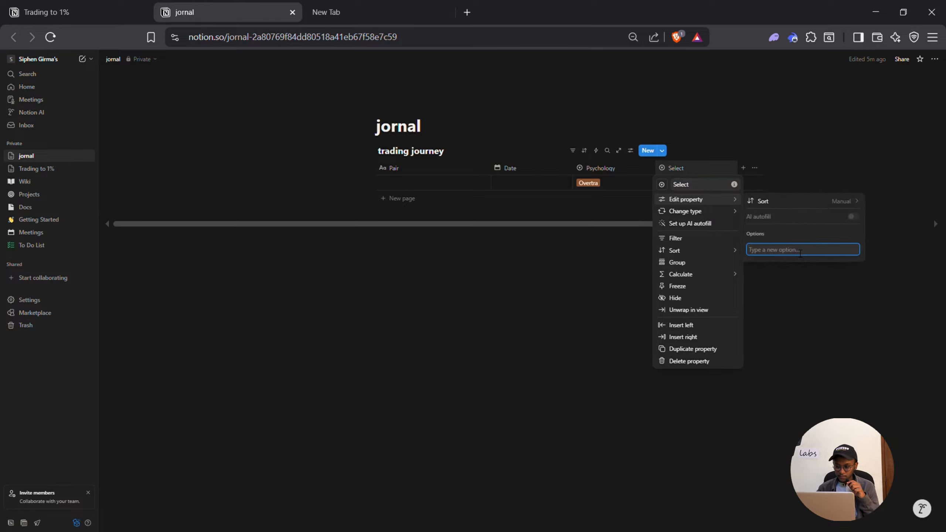
pyautogui.write('Lon')
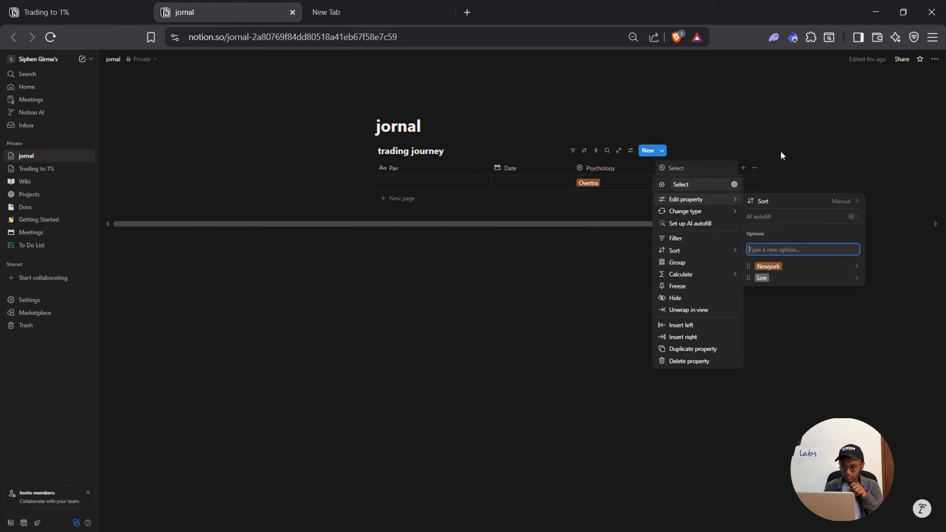
pyautogui.write('as')
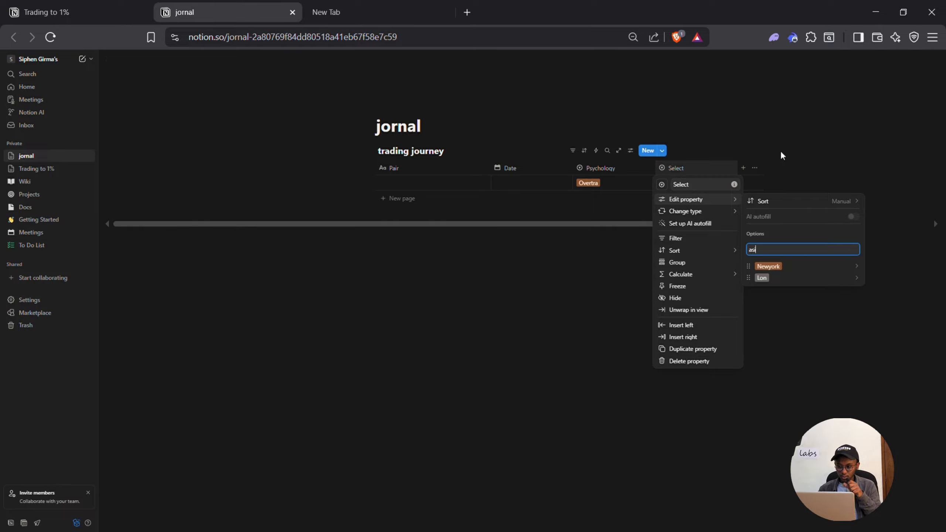
pyautogui.write('ia')
pyautogui.press('Return')
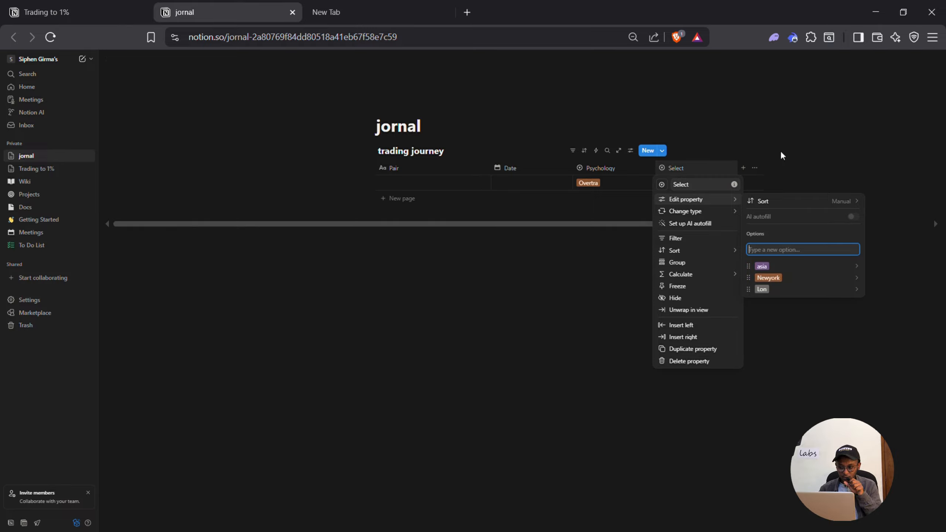
pyautogui.click(812, 156)
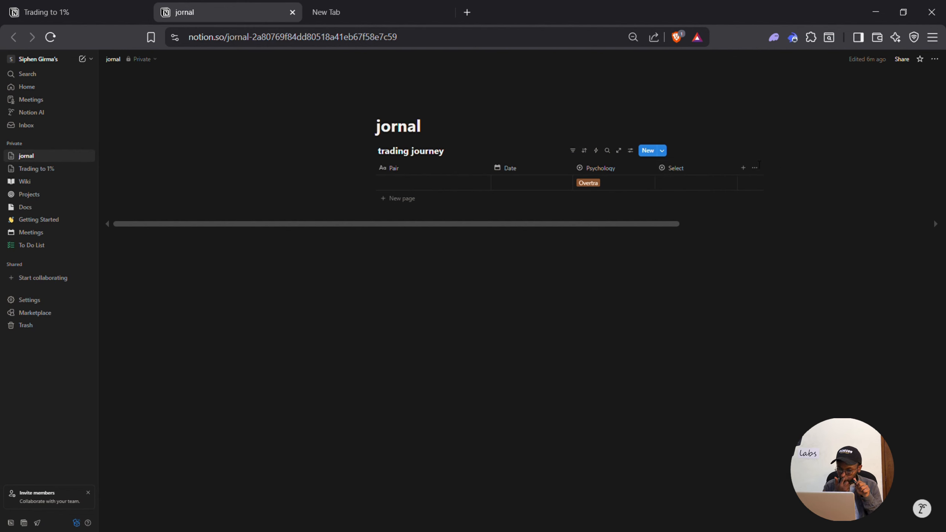
# Step: Rename the Select property to "Session" and set the first row's session to "Newyork"
pyautogui.click(682, 173)
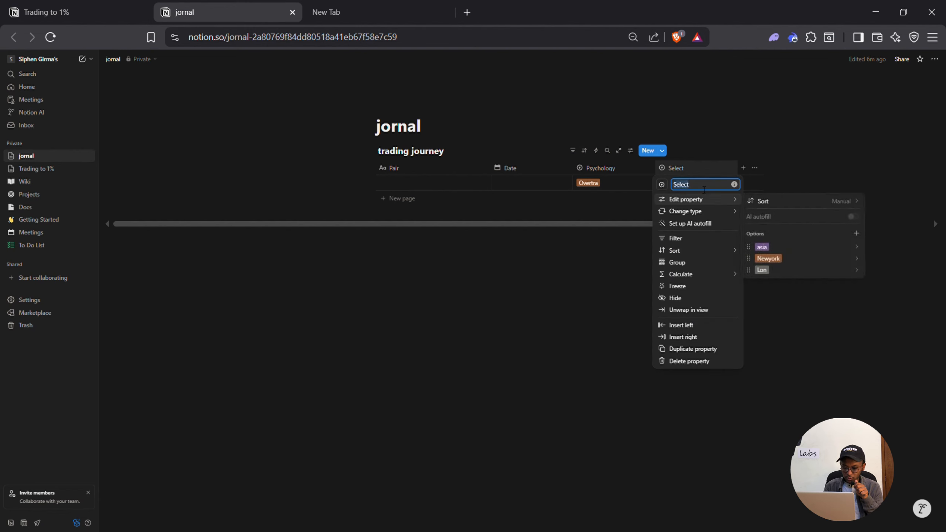
pyautogui.write('Sessi')
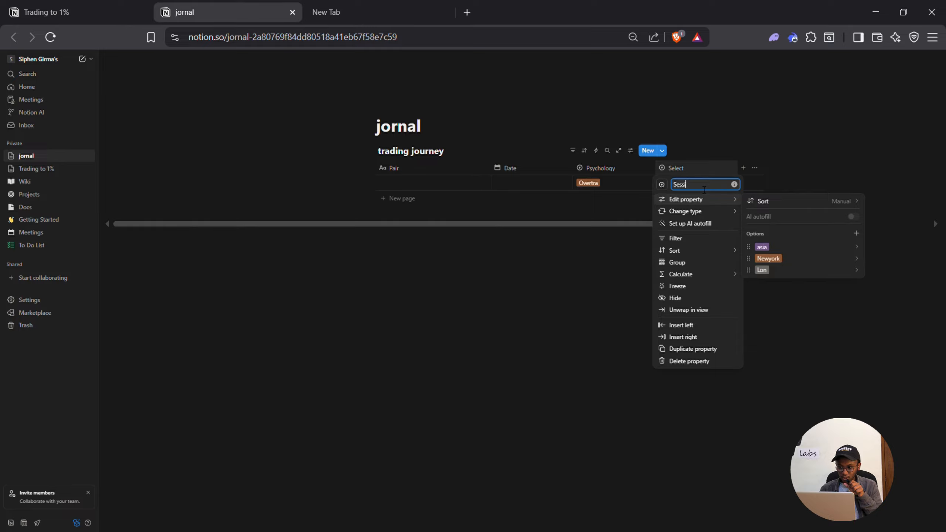
pyautogui.write('on')
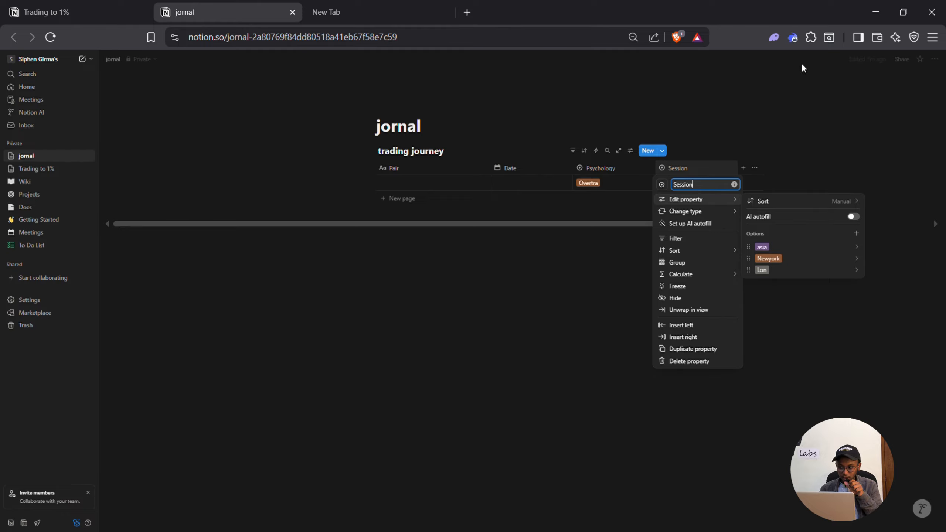
pyautogui.click(801, 64)
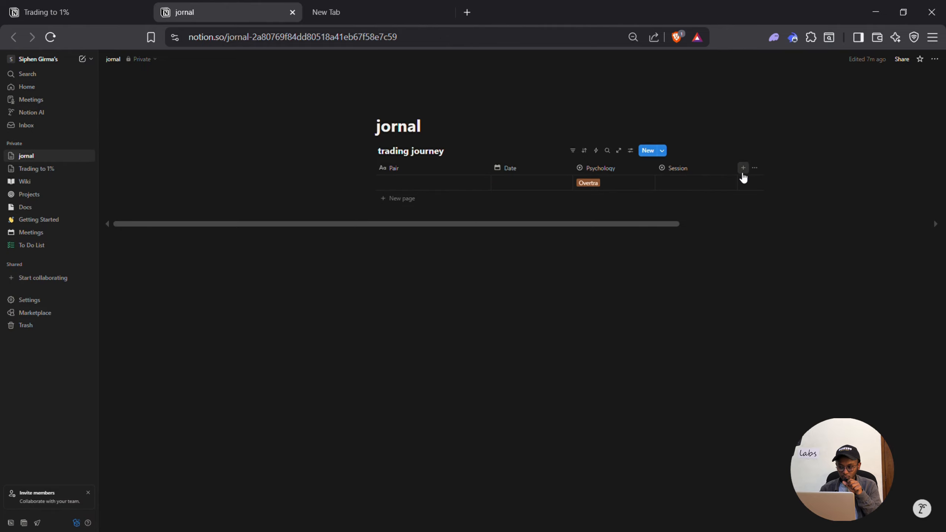
pyautogui.click(687, 185)
pyautogui.click(690, 222)
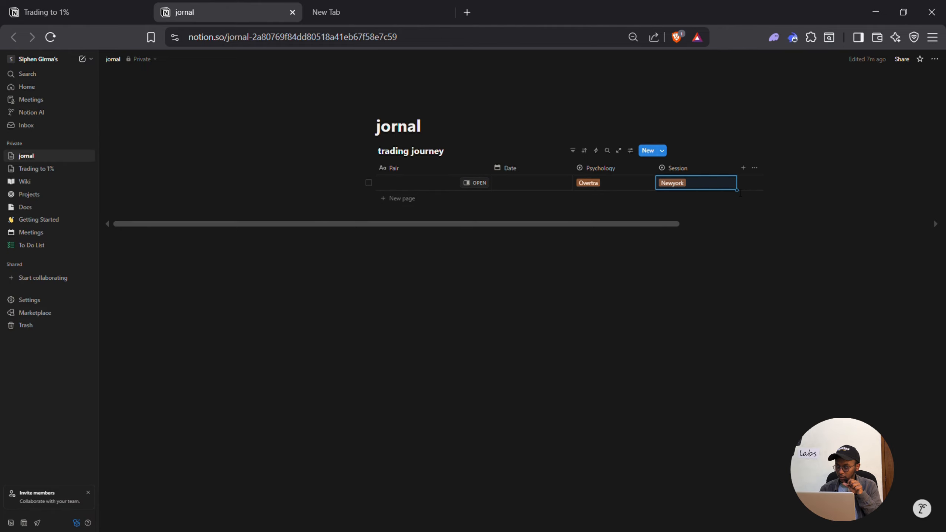
# Step: Add a Select property named "Setup" after Session in the trading journey table
pyautogui.click(744, 168)
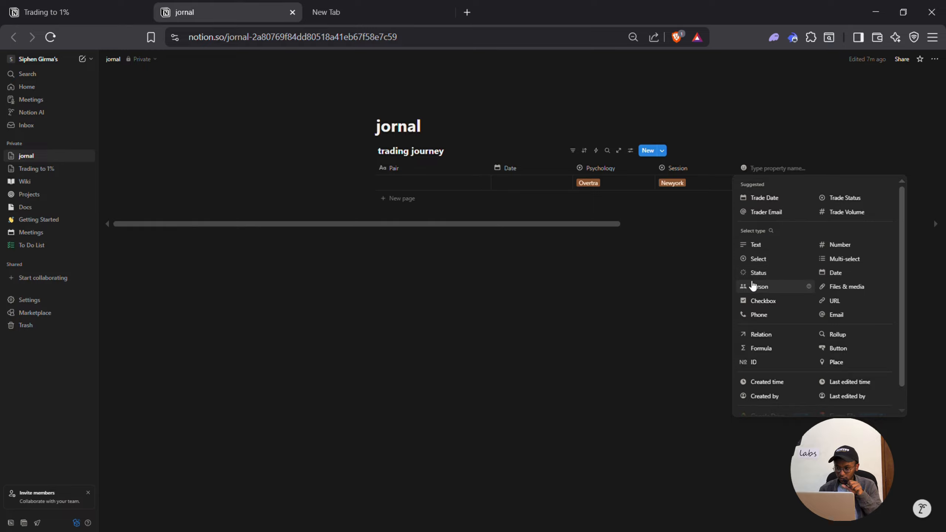
pyautogui.click(764, 260)
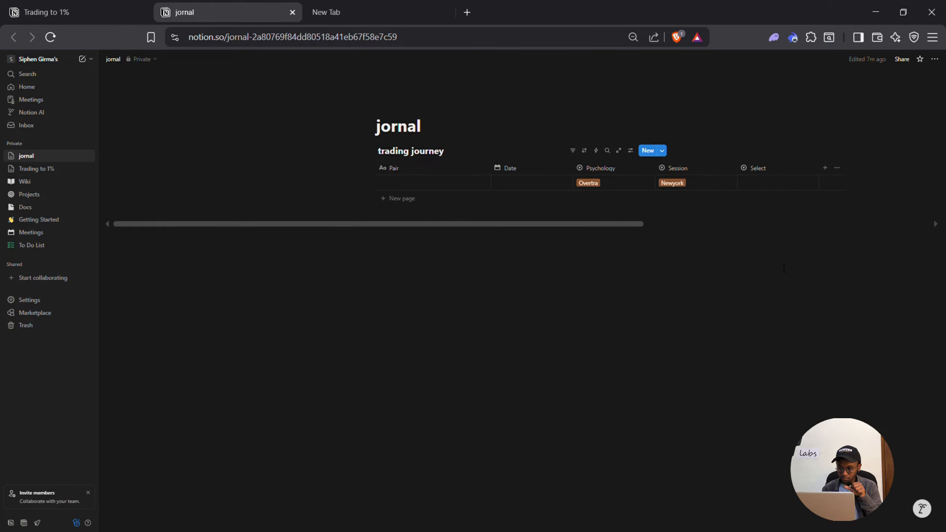
pyautogui.click(762, 170)
pyautogui.moveTo(775, 199)
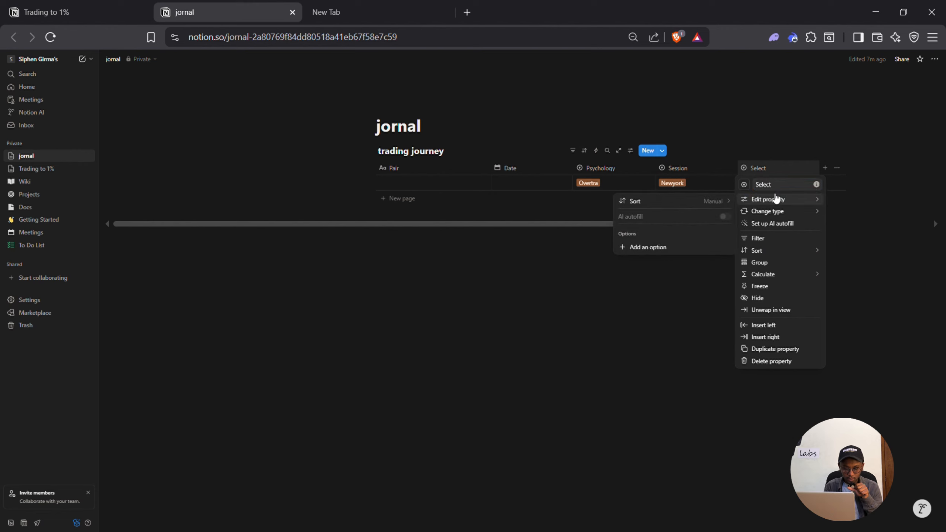
pyautogui.doubleClick(780, 186)
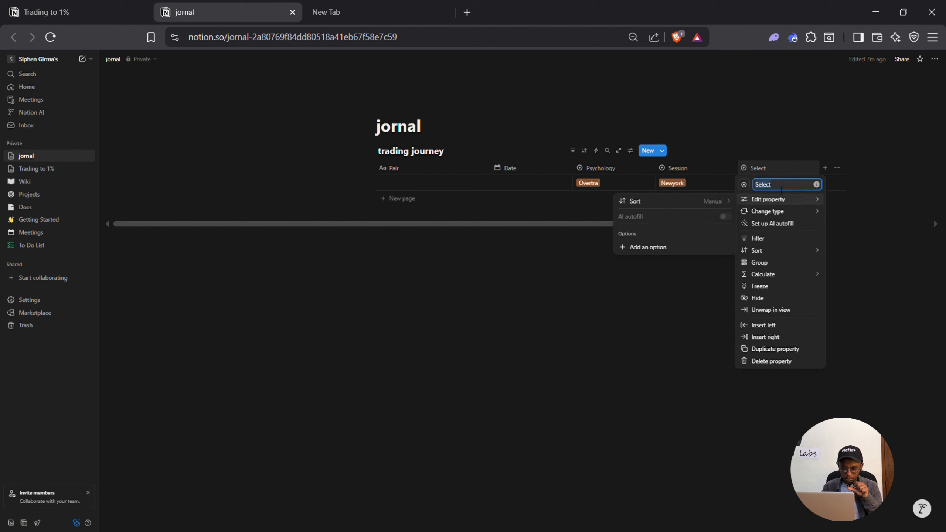
pyautogui.write('Se')
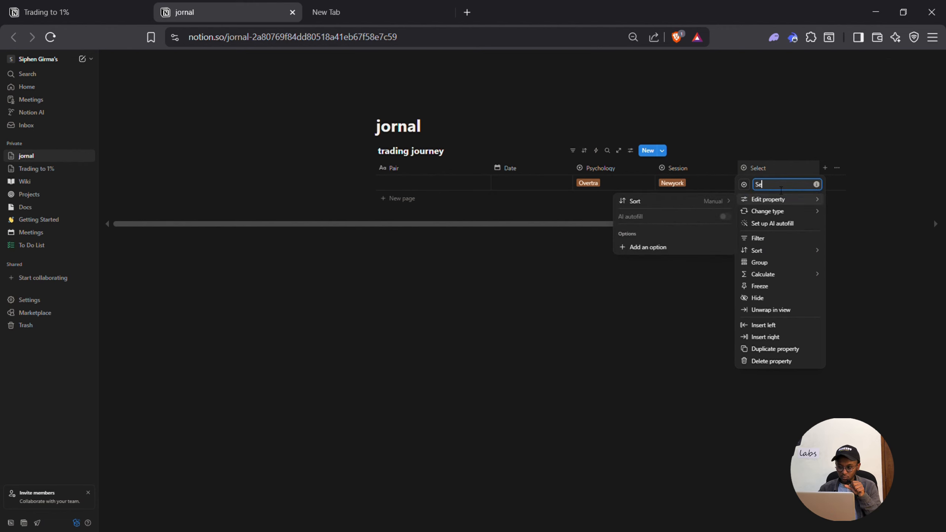
pyautogui.write('tup')
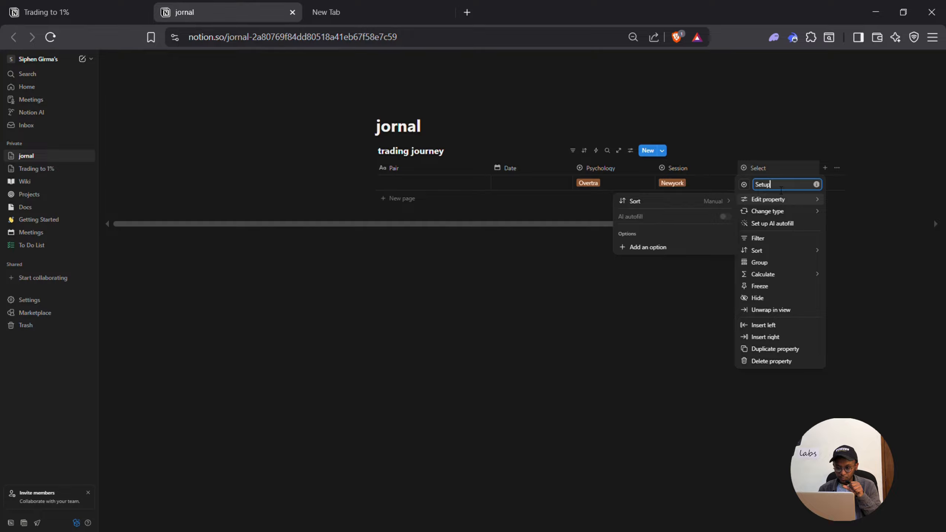
pyautogui.click(823, 100)
# Step: Add the options "A", "B" and "C" to the Setup property
pyautogui.moveTo(613, 224); pyautogui.dragTo(699, 244)
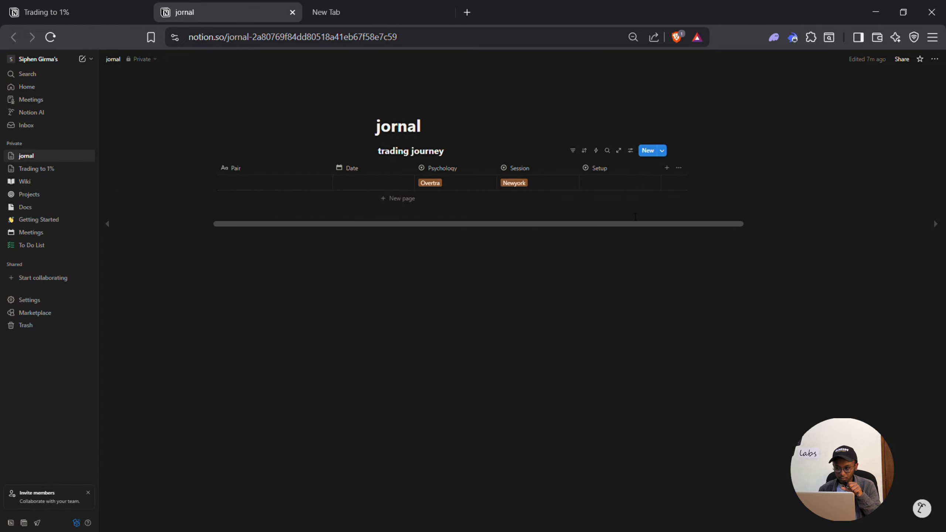
pyautogui.click(601, 169)
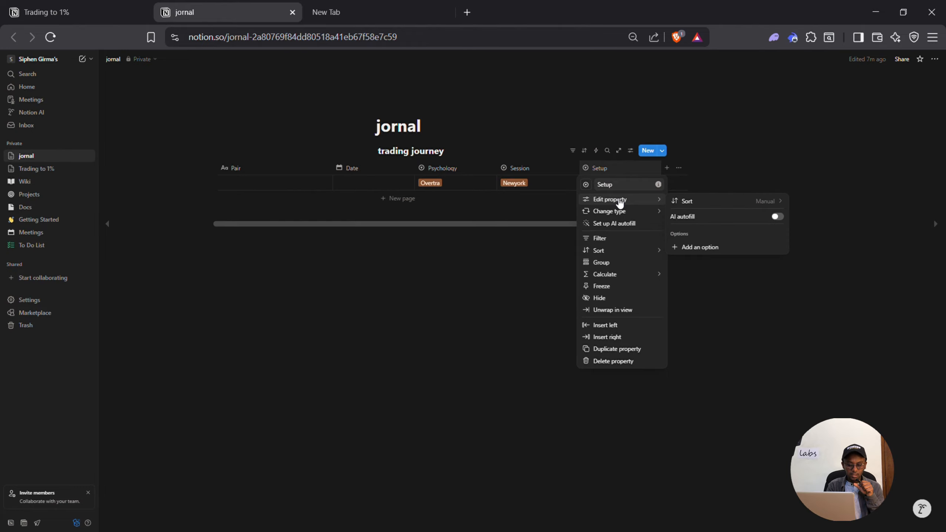
pyautogui.click(693, 248)
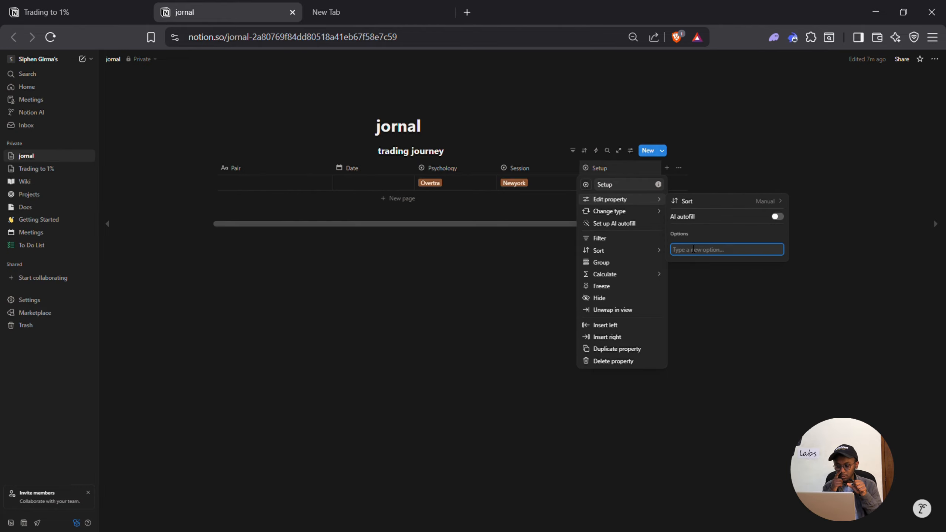
pyautogui.write('A')
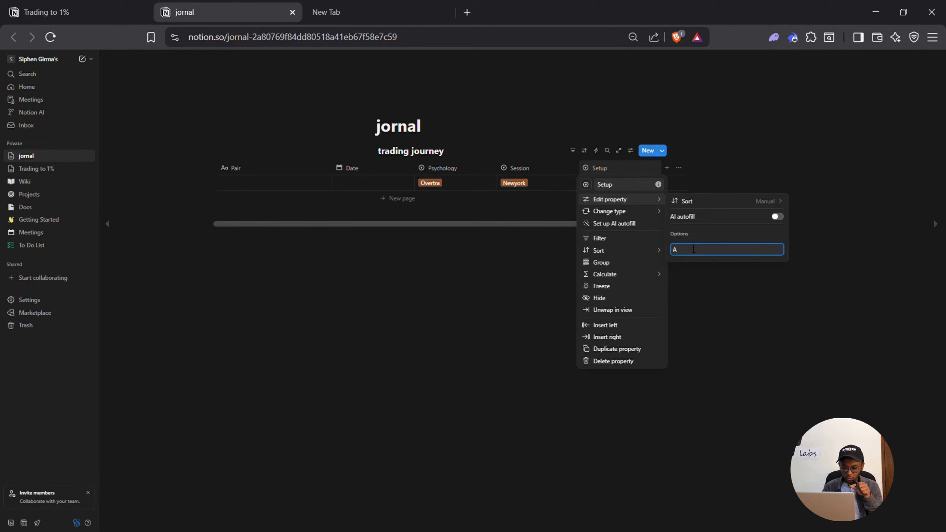
pyautogui.press('Return')
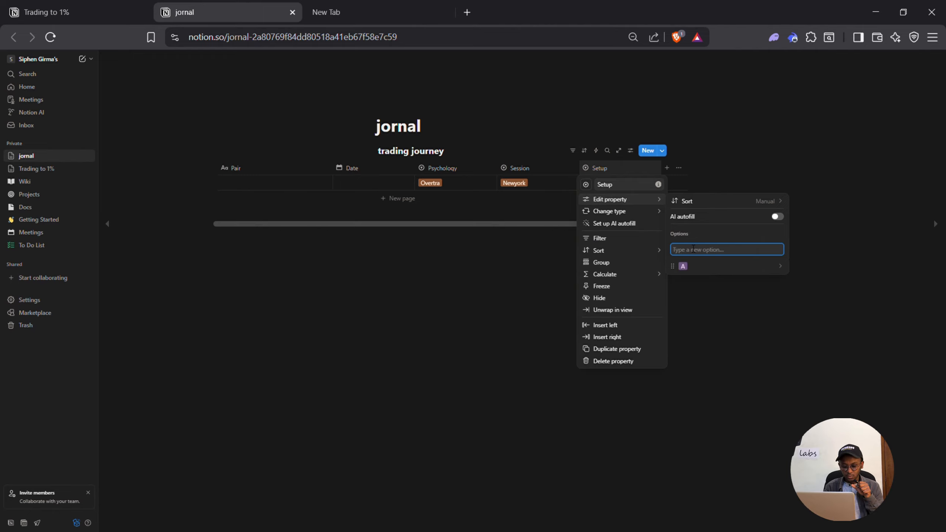
pyautogui.write('B')
pyautogui.press('Return')
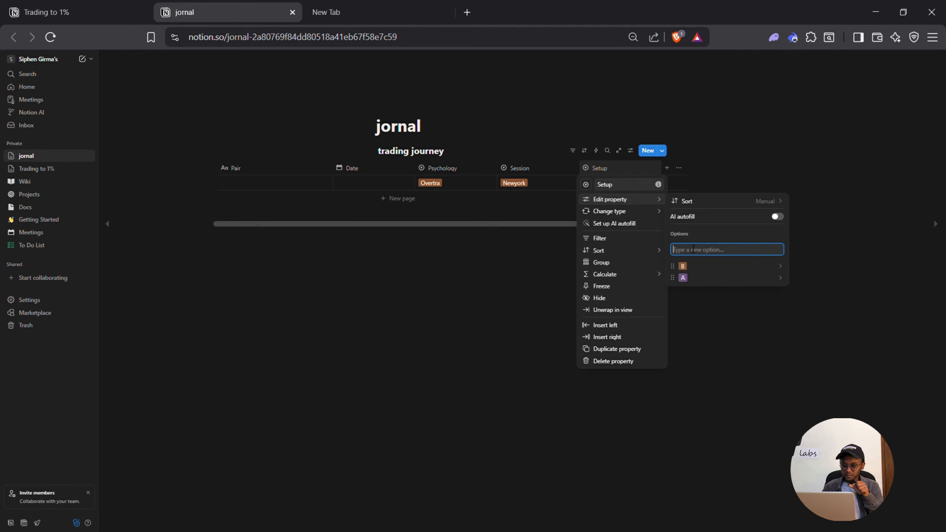
pyautogui.write('C')
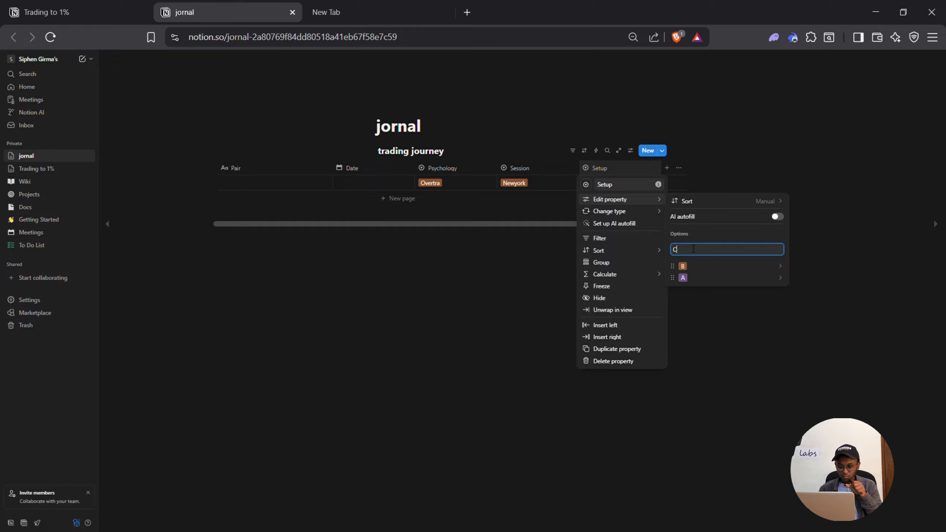
pyautogui.press('Return')
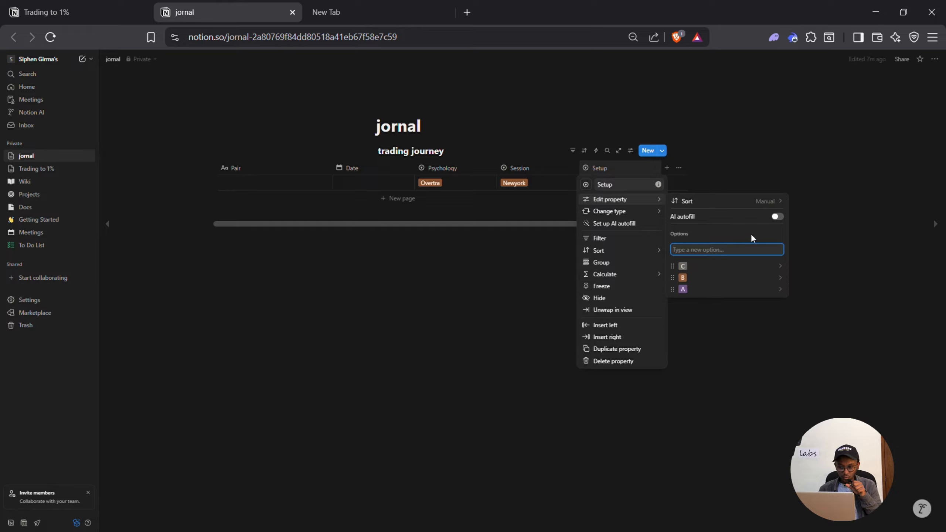
pyautogui.click(739, 148)
# Step: Set the first row's Setup value to "A"
pyautogui.click(613, 174)
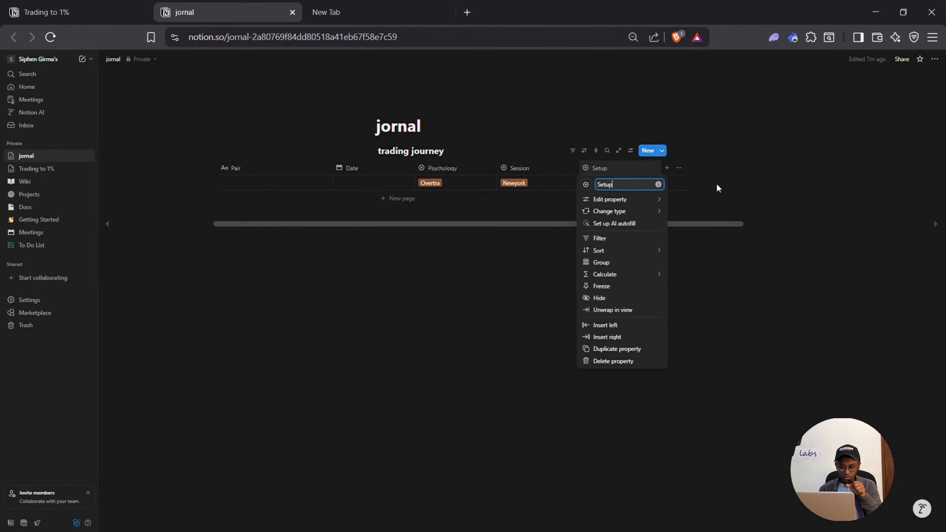
pyautogui.click(719, 188)
pyautogui.click(598, 186)
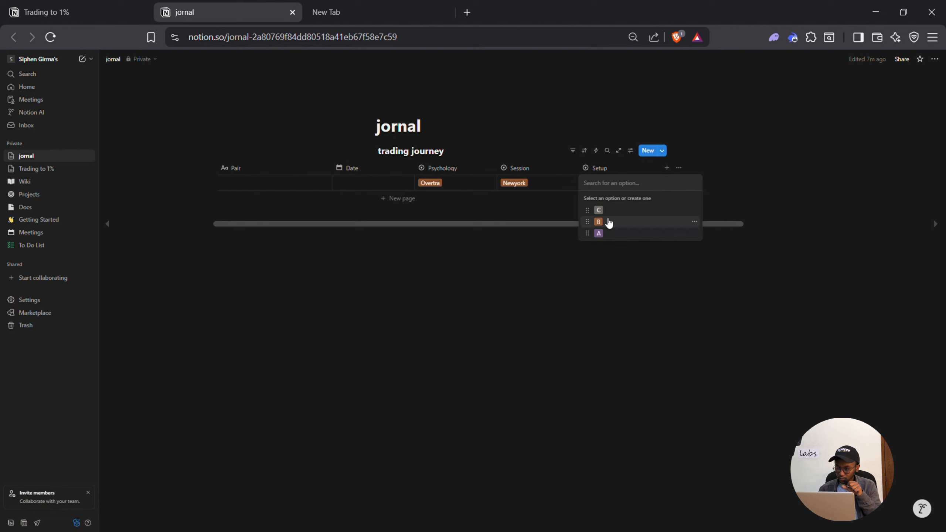
pyautogui.click(609, 234)
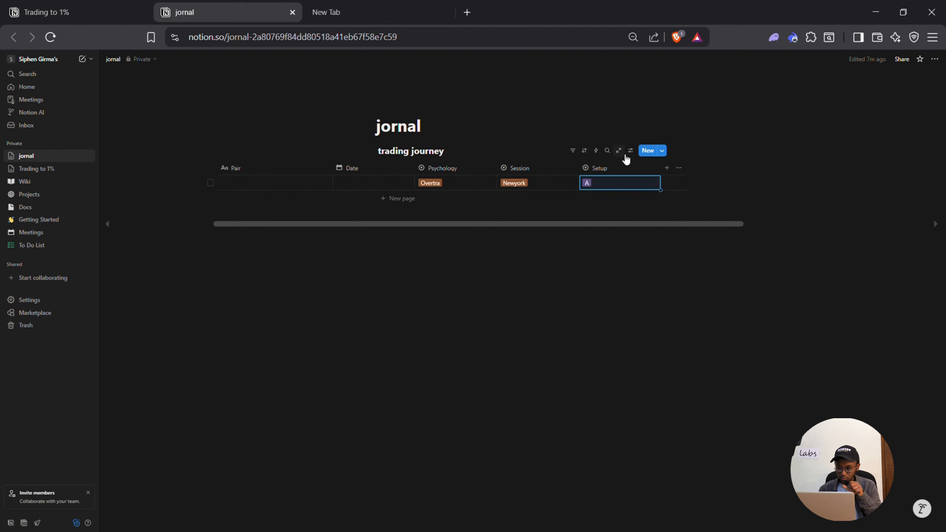
# Step: Add a Text property after Setup and name it "Reason"
pyautogui.click(673, 170)
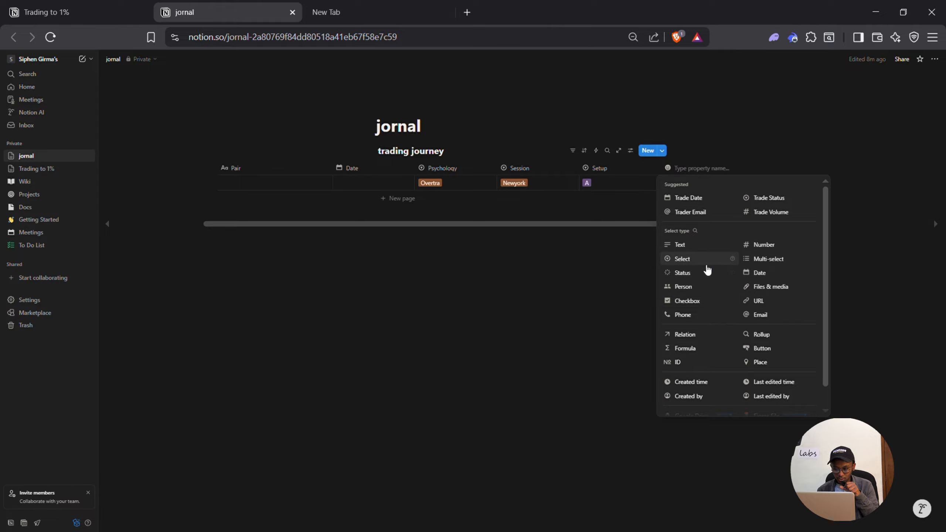
pyautogui.click(692, 253)
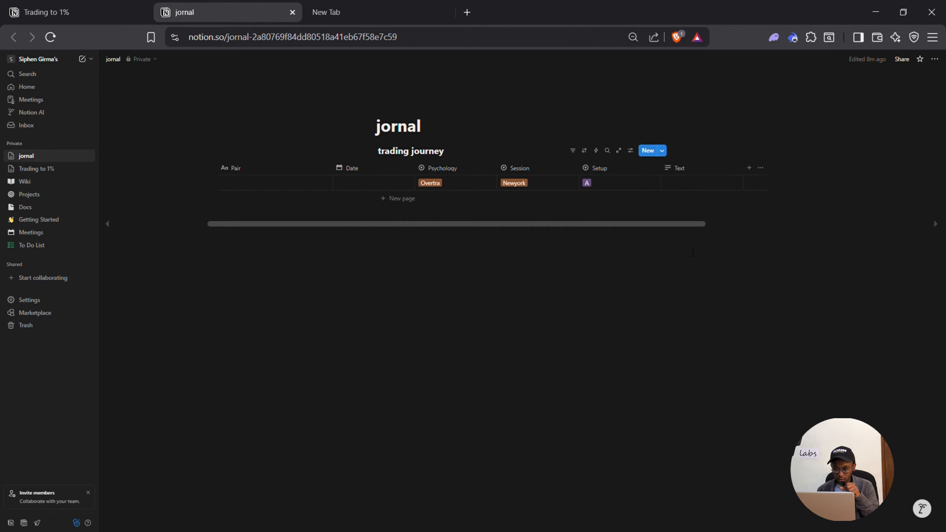
pyautogui.click(680, 169)
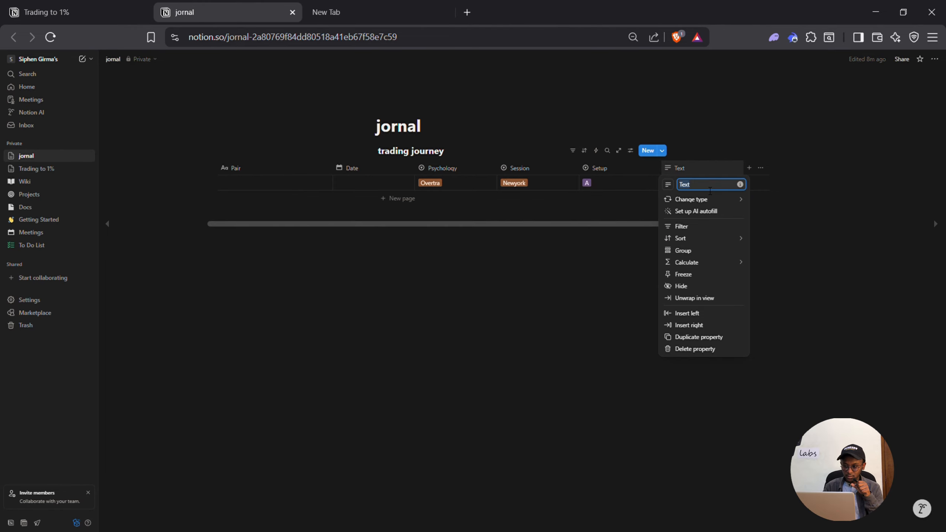
pyautogui.write('Reaso')
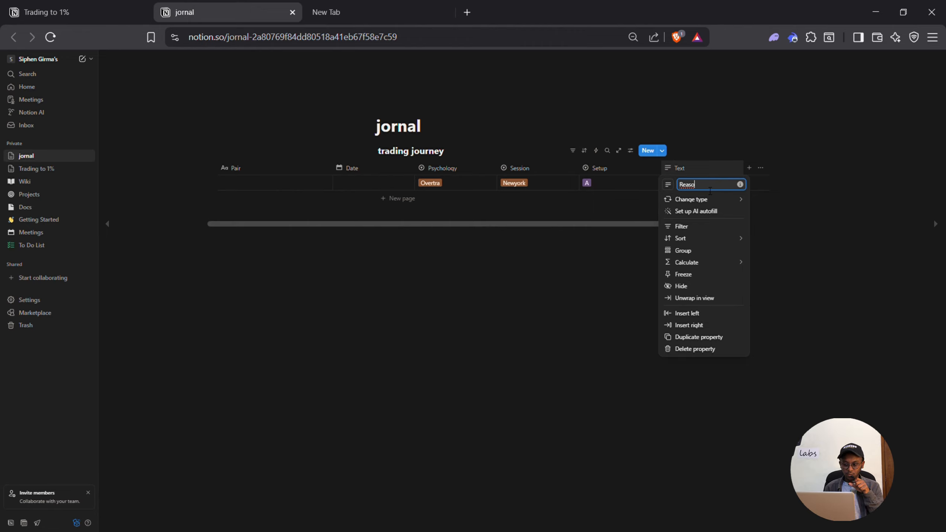
pyautogui.write('n')
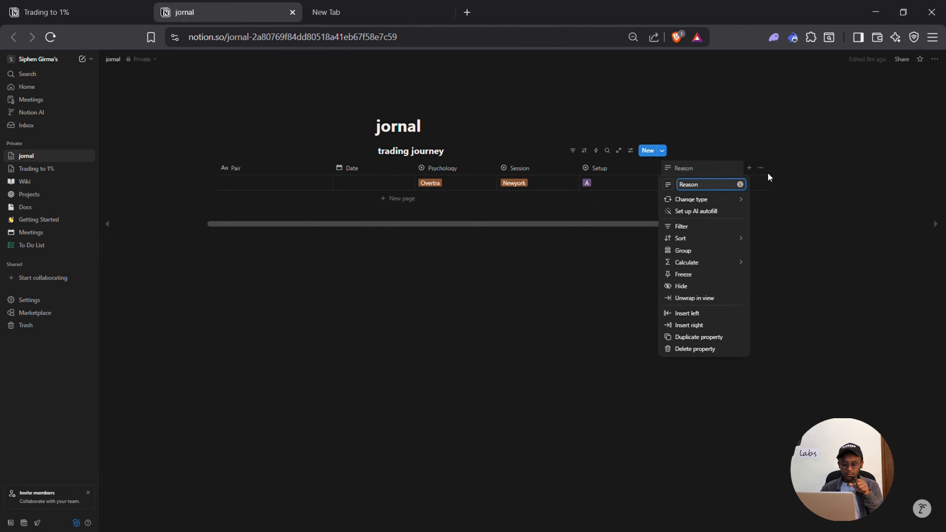
pyautogui.click(776, 183)
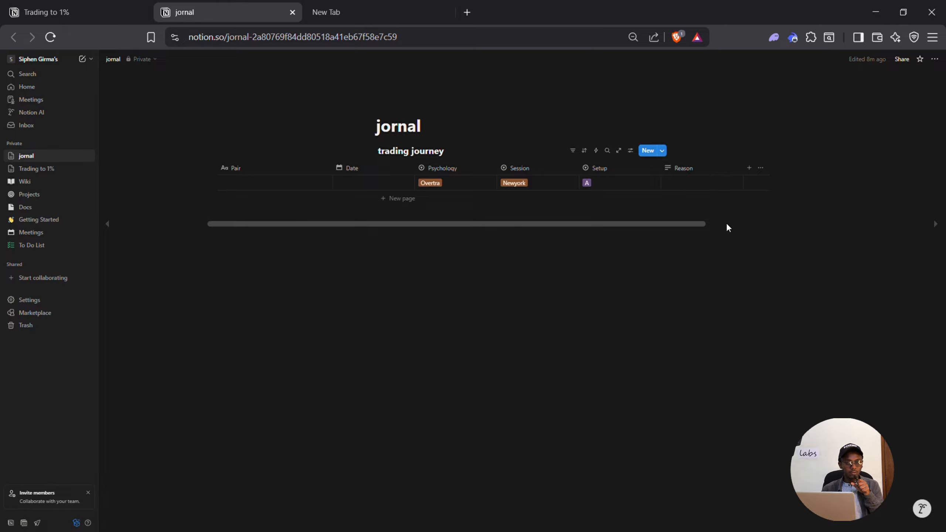
# Step: Enter "i saw" as the first row's Reason in the trading journey table
pyautogui.click(692, 185)
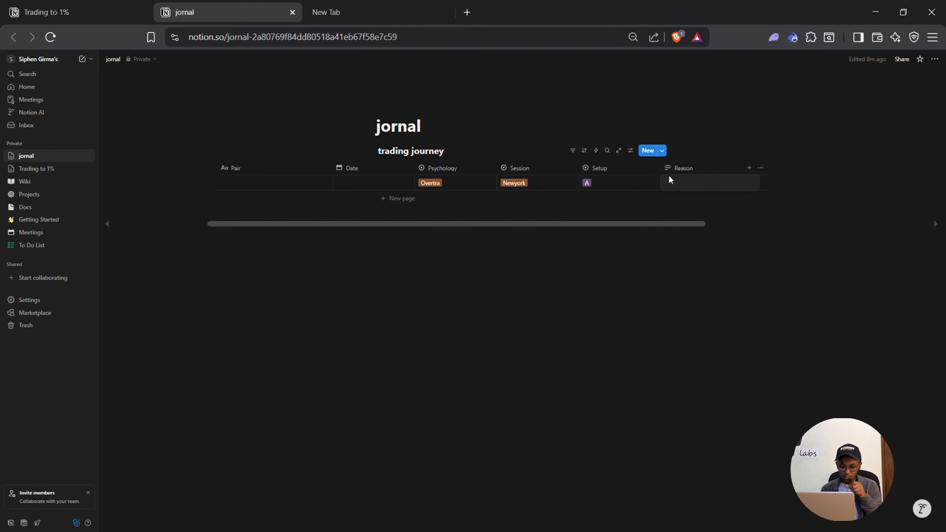
pyautogui.click(695, 188)
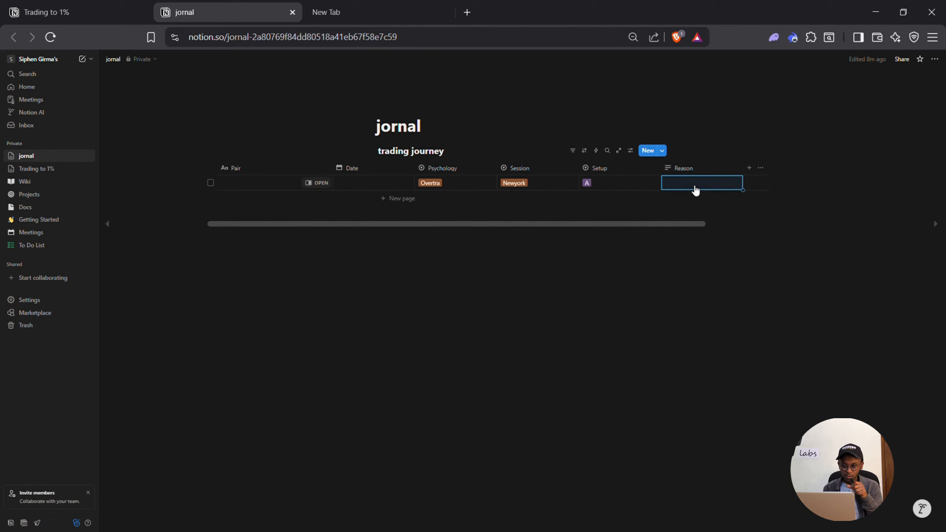
pyautogui.write('kii')
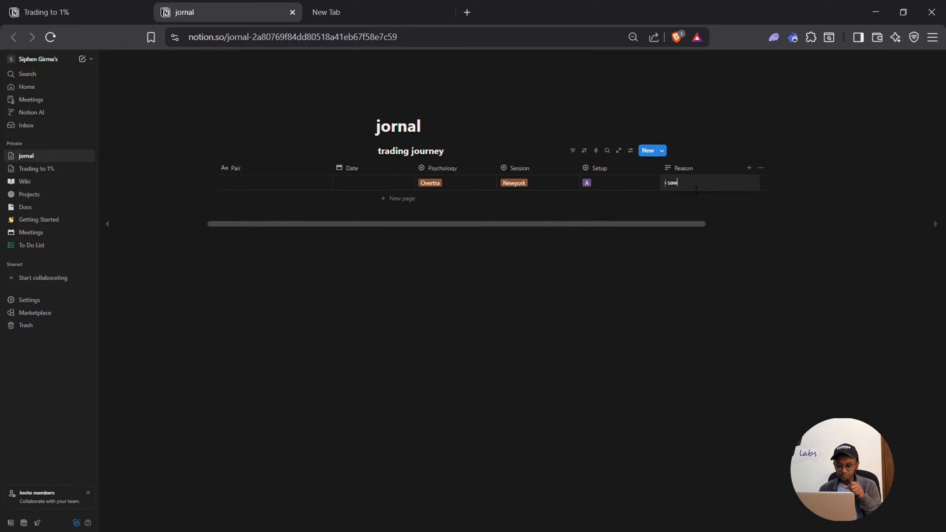
pyautogui.press('Escape')
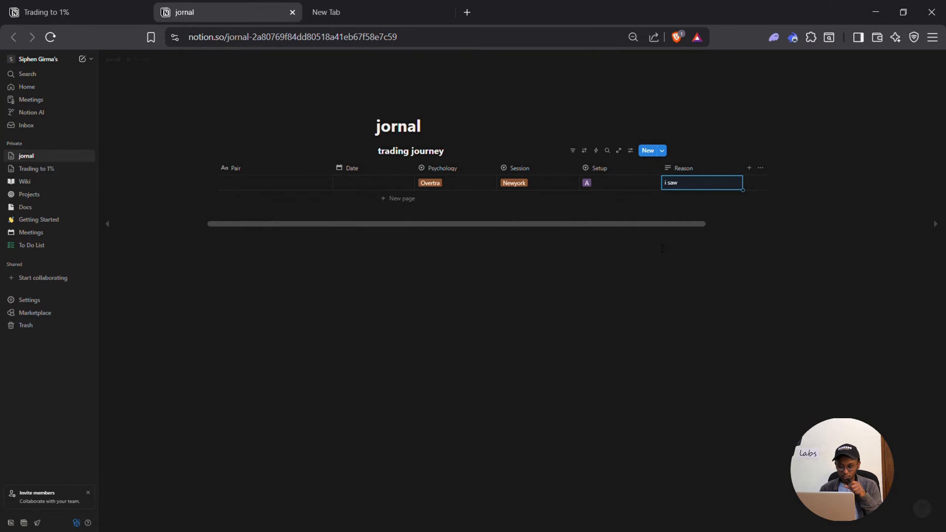
# Step: Add a URL property after Reason in the trading journey table, keeping its default name
pyautogui.moveTo(628, 225); pyautogui.dragTo(831, 228)
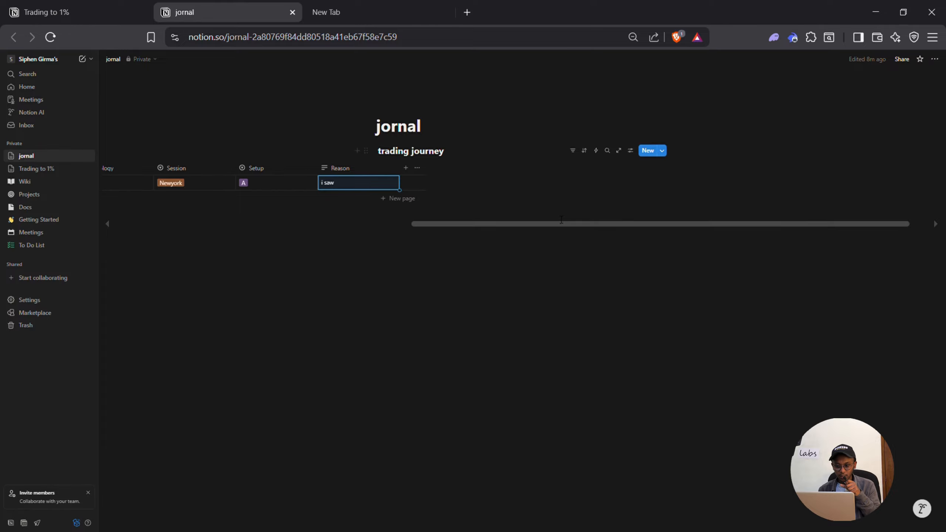
pyautogui.click(405, 169)
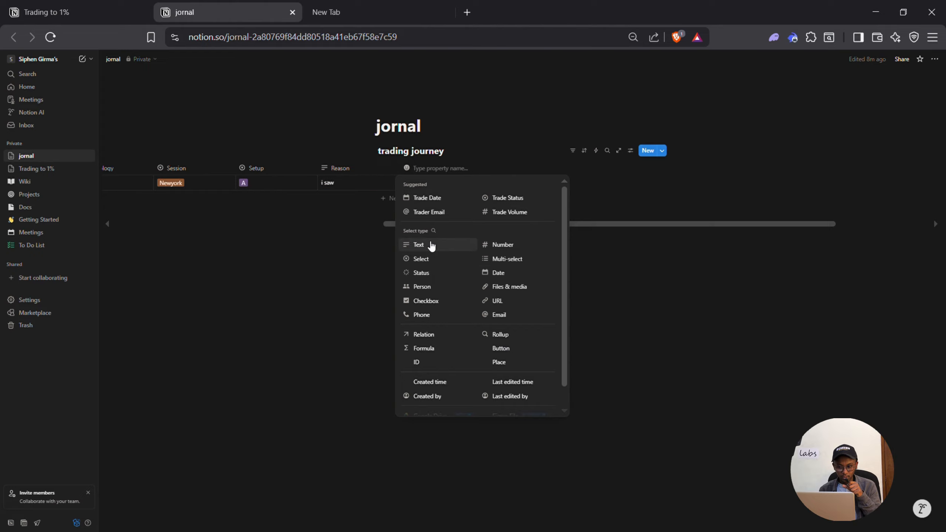
pyautogui.click(511, 301)
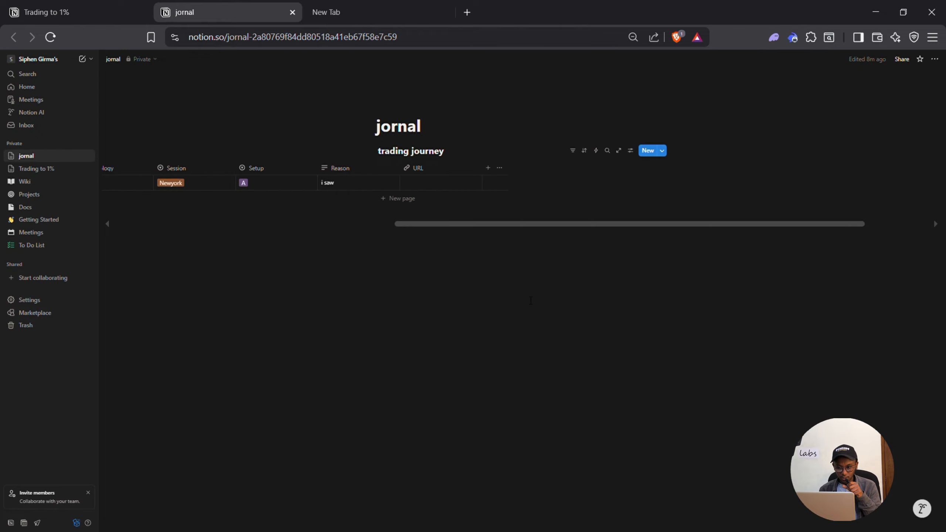
pyautogui.click(422, 189)
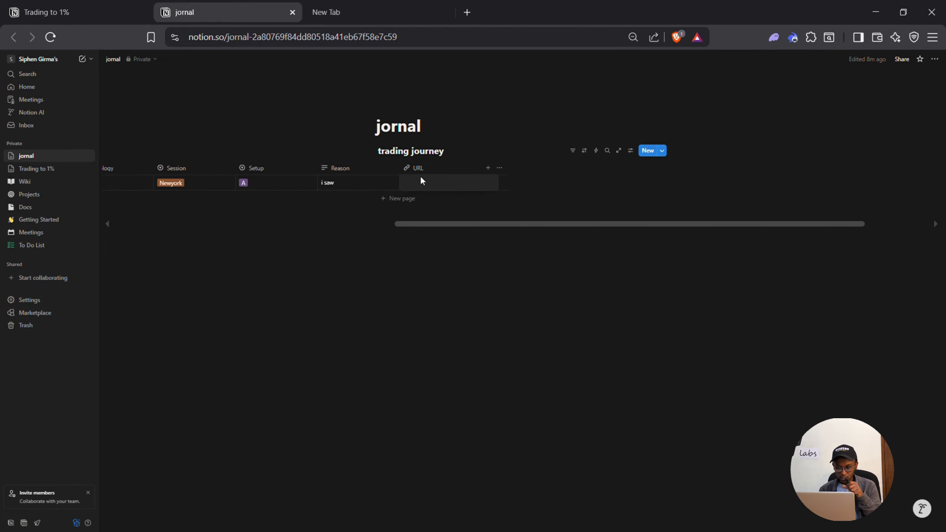
pyautogui.click(430, 169)
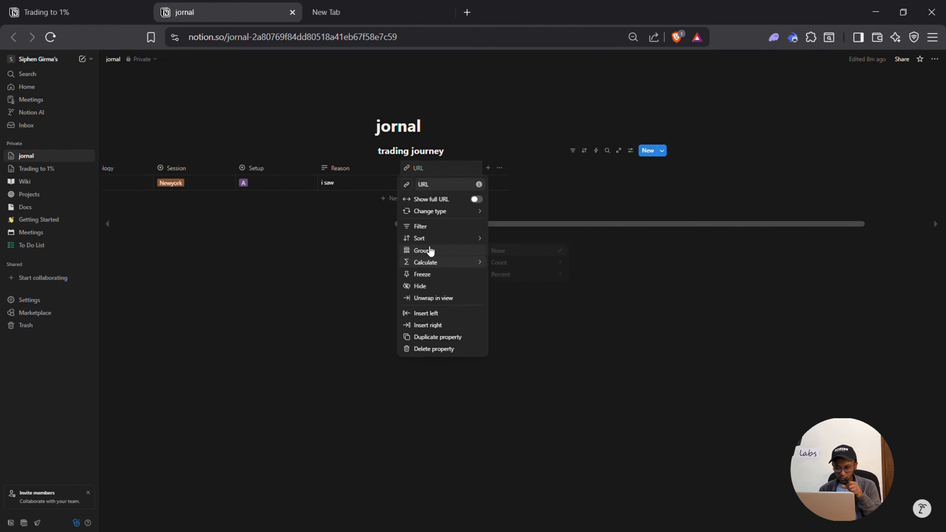
pyautogui.click(488, 169)
# Step: Add a Files & media property and reorder the columns so it sits between Reason and URL
pyautogui.click(488, 169)
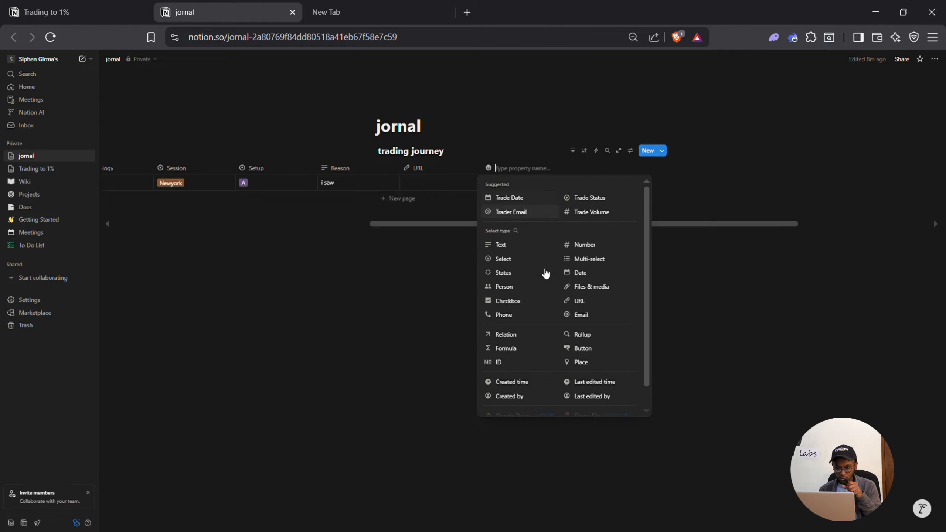
pyautogui.click(600, 287)
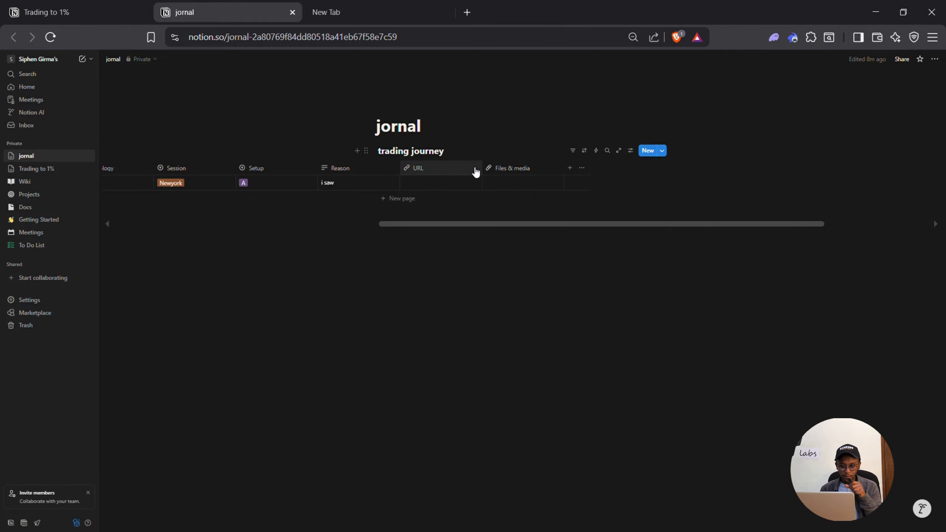
pyautogui.moveTo(476, 172); pyautogui.dragTo(519, 174)
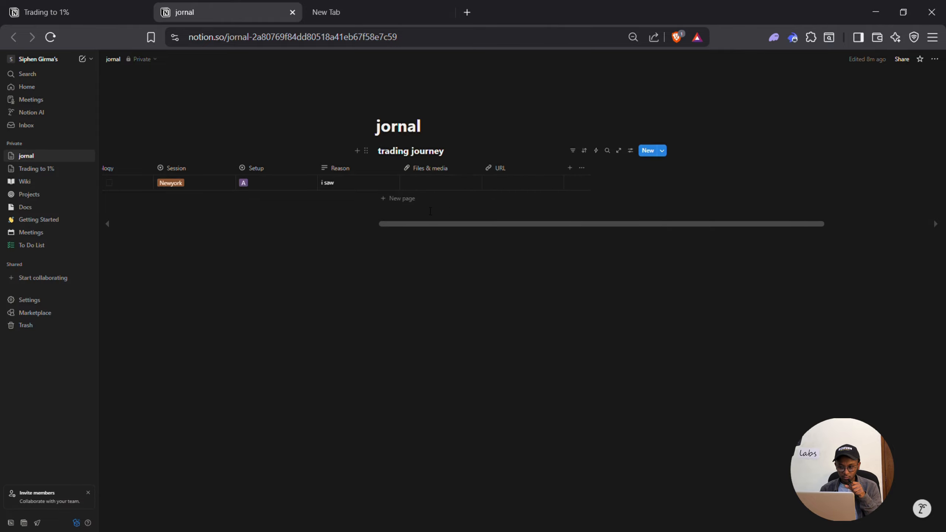
# Step: Delete the URL property from the trading journey table and confirm its removal
pyautogui.click(543, 169)
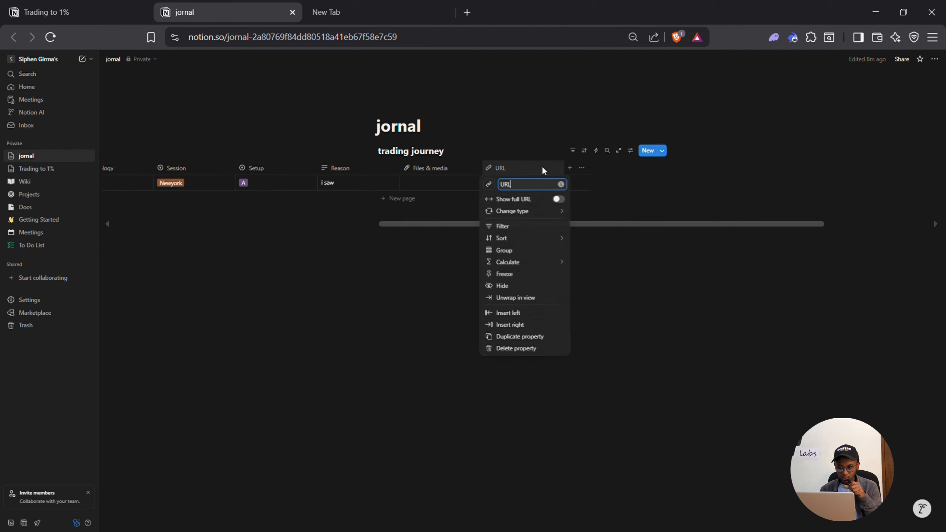
pyautogui.click(531, 352)
pyautogui.click(507, 297)
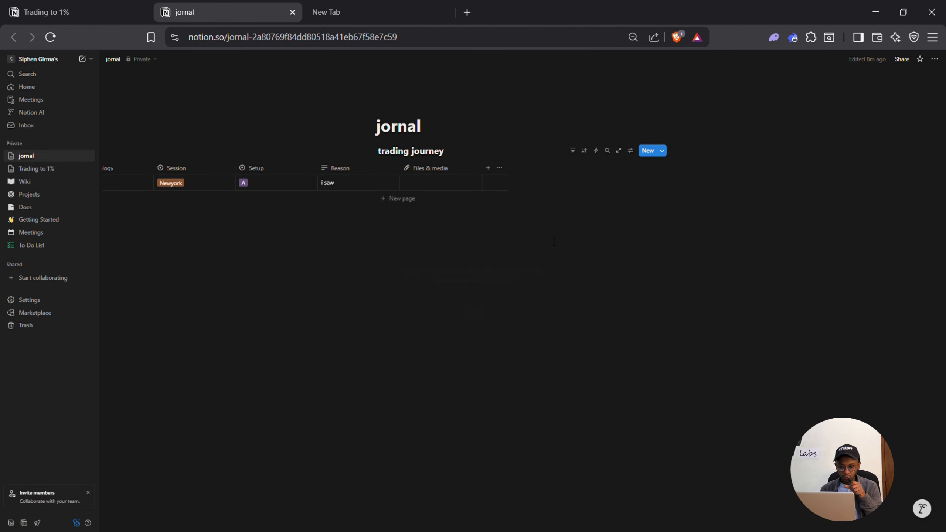
# Step: Upload a TradingView chart image from the computer into the first row's Files & media cell
pyautogui.click(435, 170)
pyautogui.click(574, 255)
pyautogui.click(435, 184)
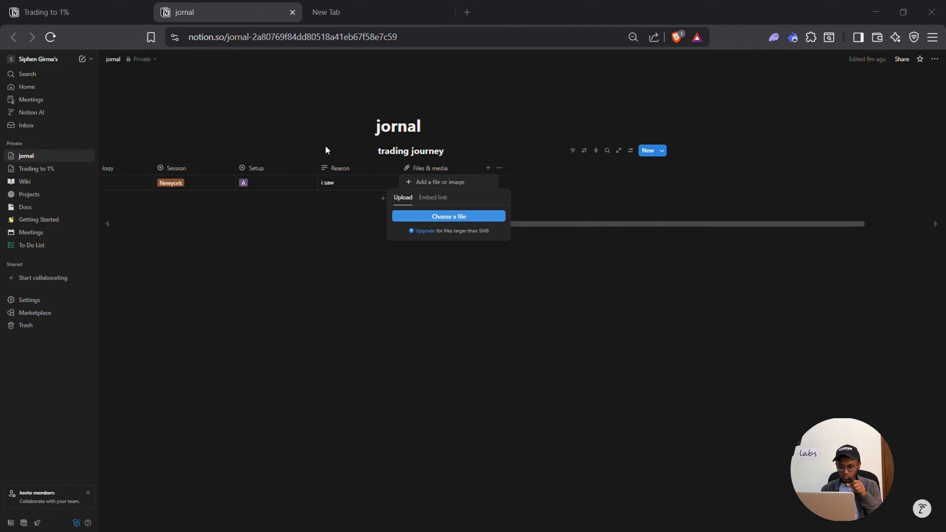
pyautogui.click(675, 9)
pyautogui.click(447, 216)
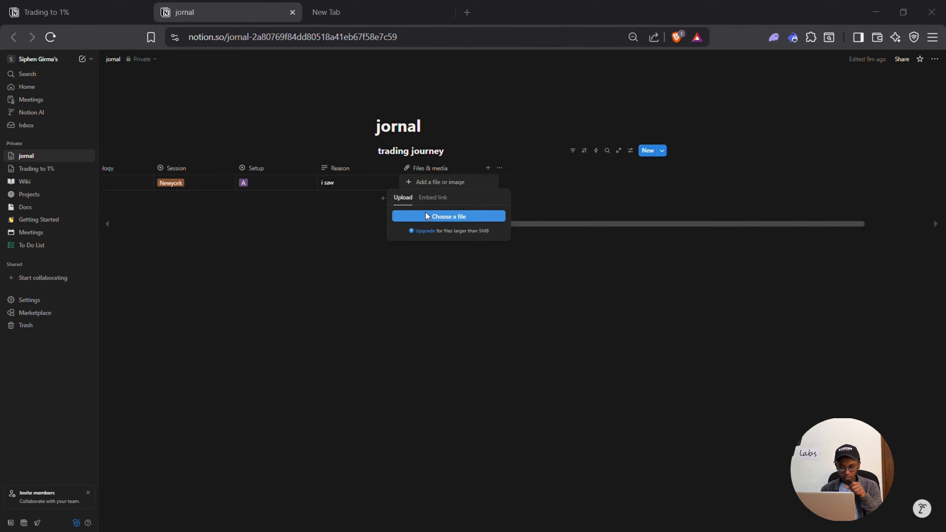
# Step: Add a Text property after Files & media and name it "R:R"
pyautogui.click(488, 167)
pyautogui.click(488, 167)
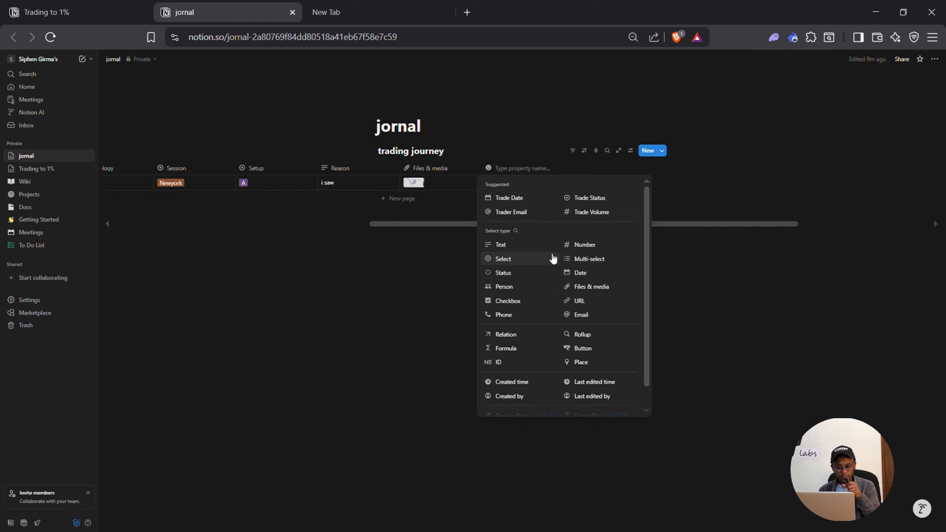
pyautogui.click(518, 250)
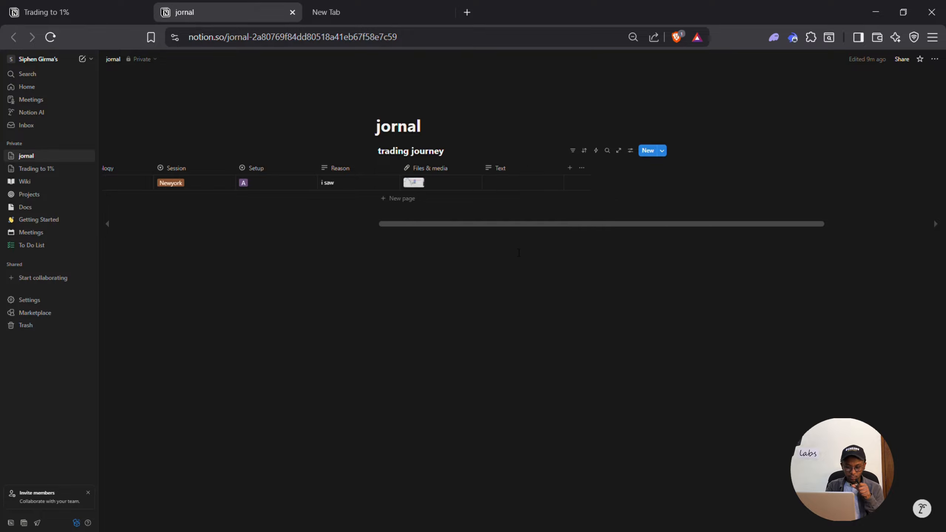
pyautogui.click(508, 170)
pyautogui.doubleClick(522, 187)
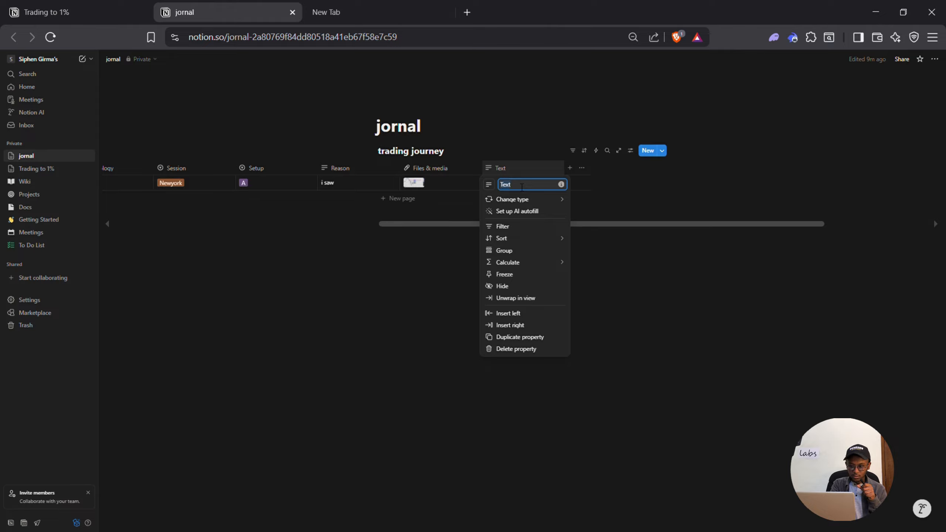
pyautogui.write('R:R')
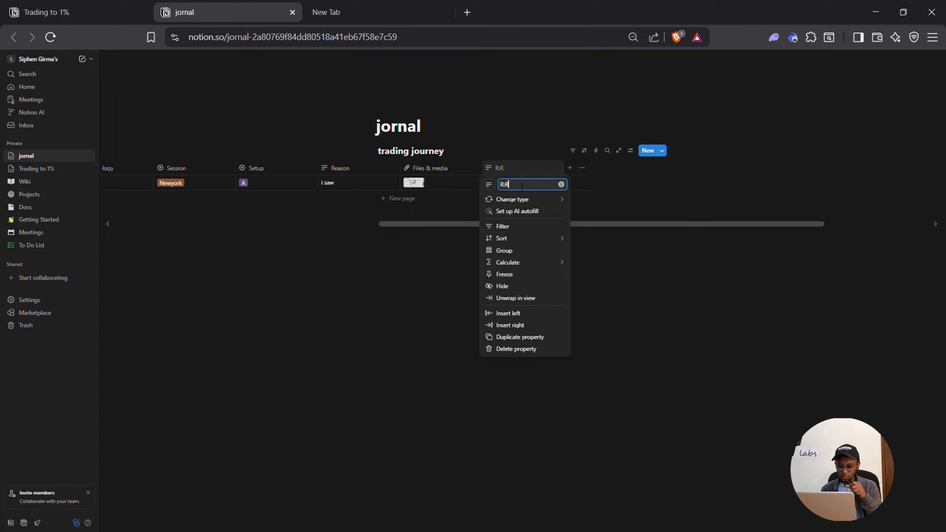
pyautogui.click(655, 176)
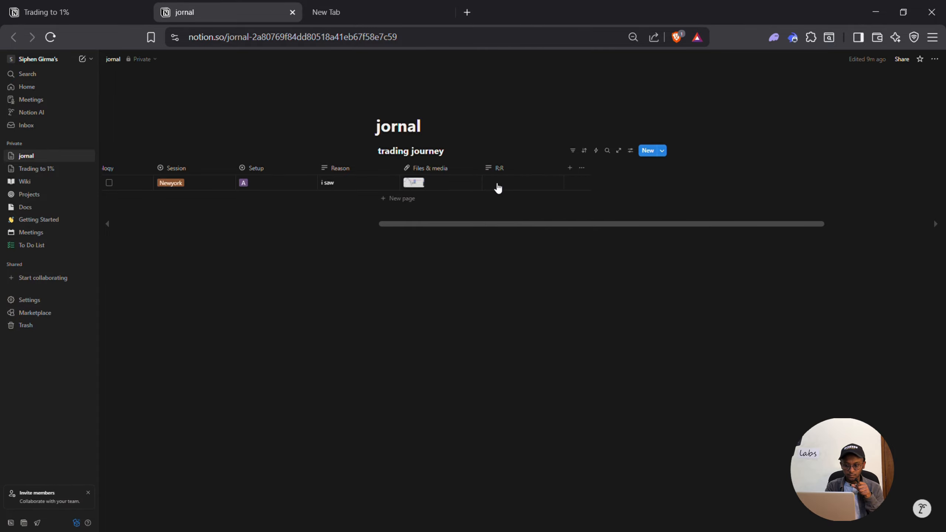
# Step: Enter "1:2" as the first row's R:R and preview the chart image attached to that row
pyautogui.click(498, 184)
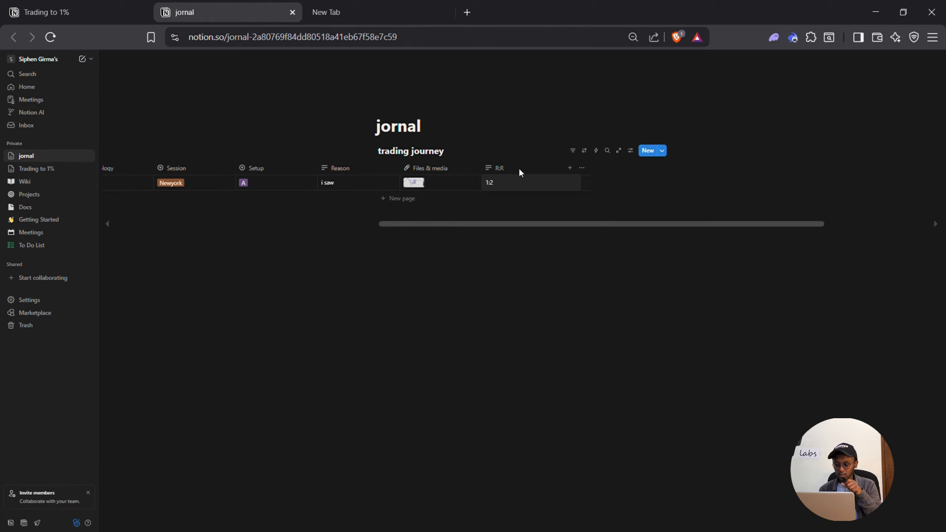
pyautogui.press('Escape')
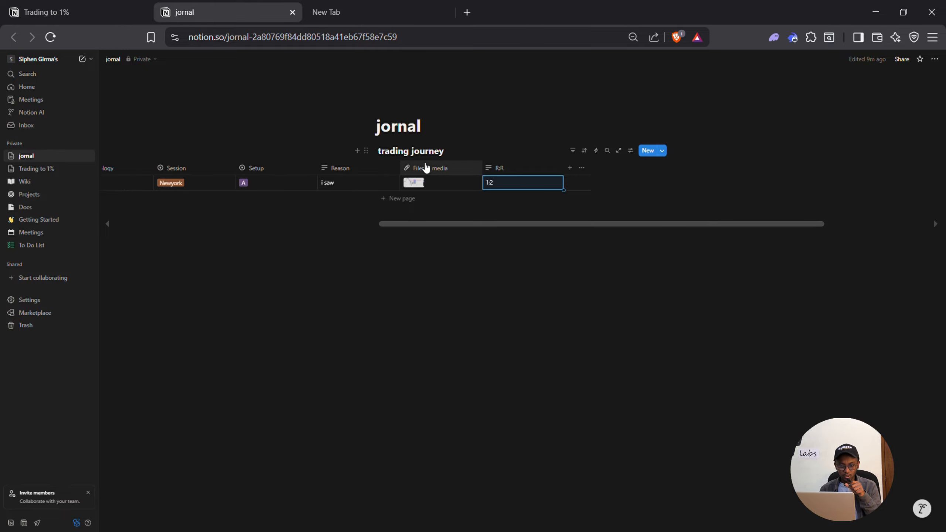
pyautogui.click(415, 182)
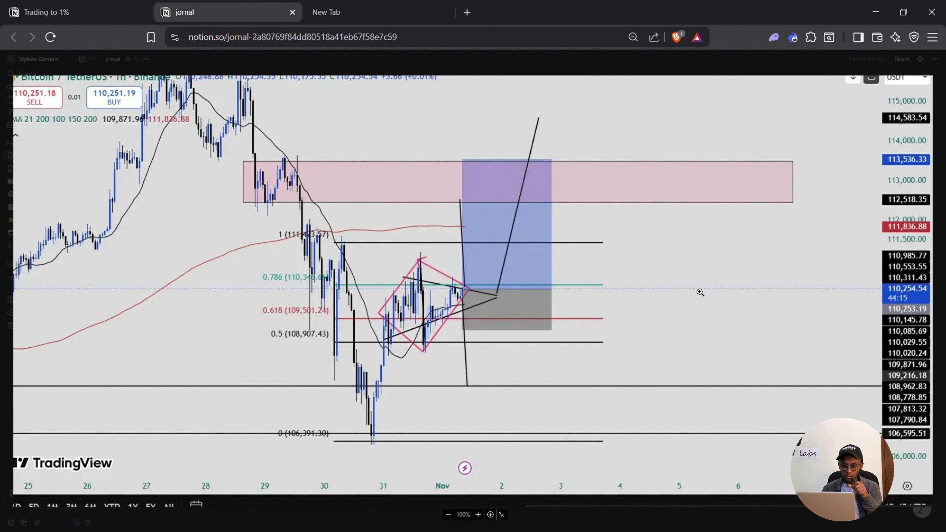
pyautogui.click(1, 275)
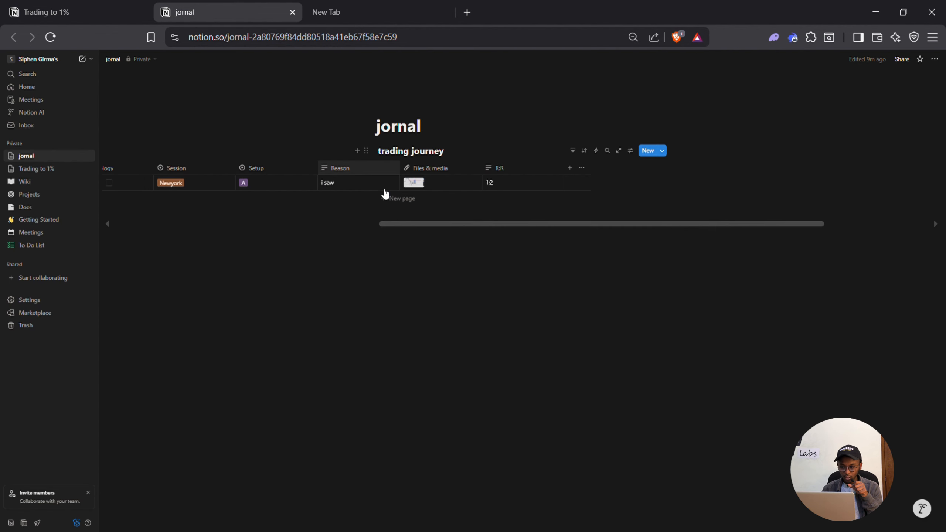
# Step: Add a Number property after R:R and name it "Risk"
pyautogui.moveTo(425, 225); pyautogui.dragTo(402, 217)
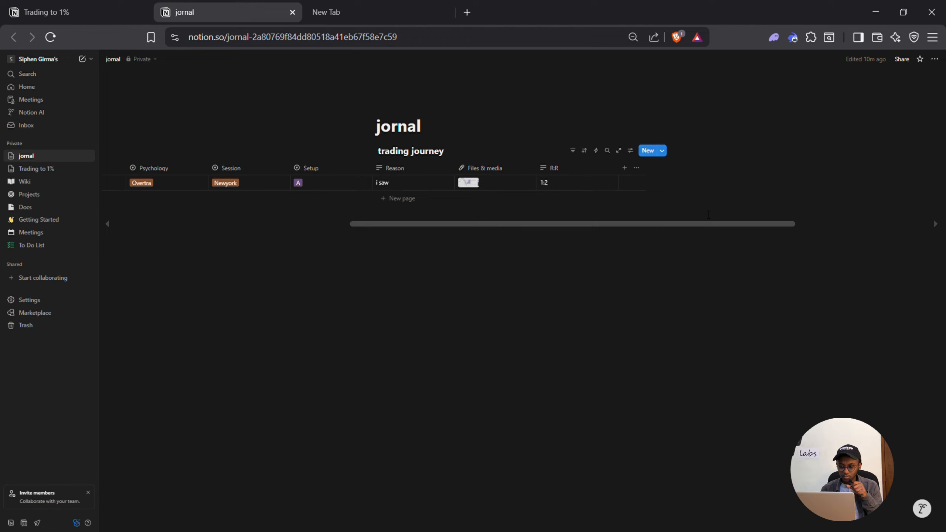
pyautogui.click(624, 168)
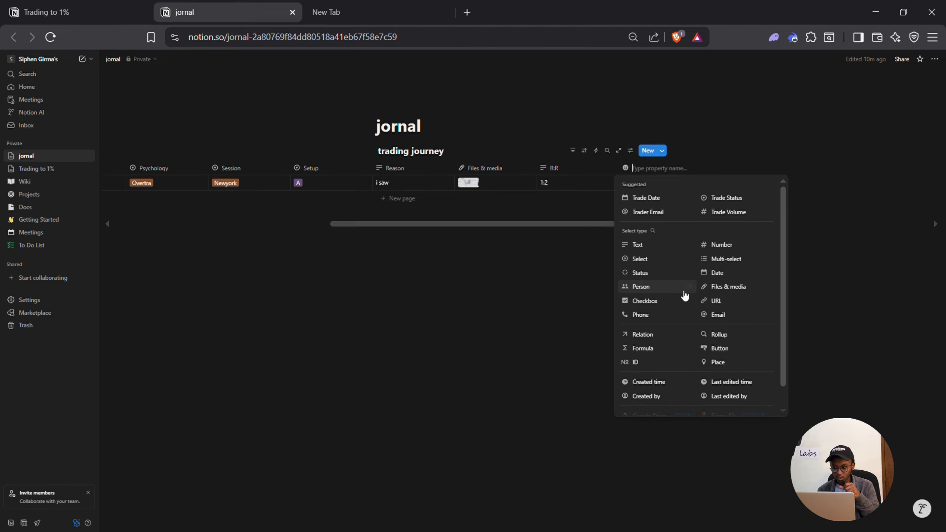
pyautogui.click(721, 244)
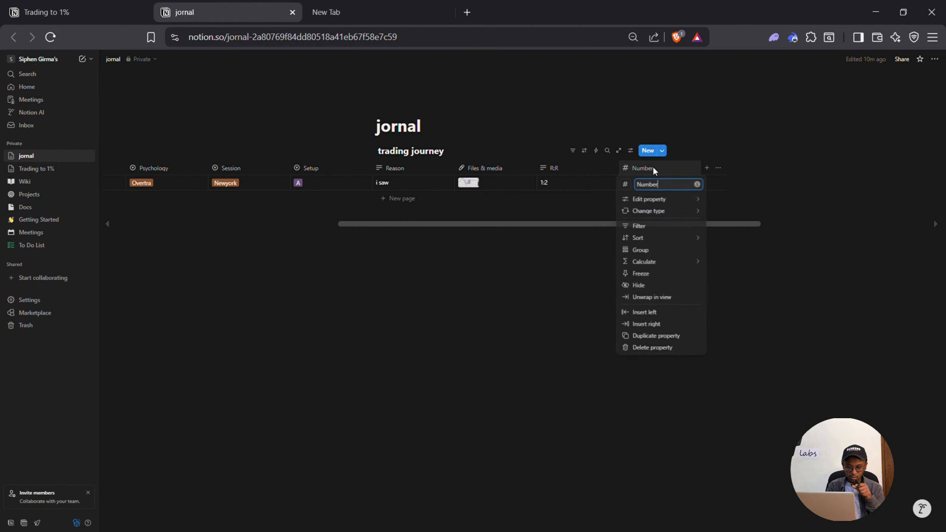
pyautogui.doubleClick(656, 185)
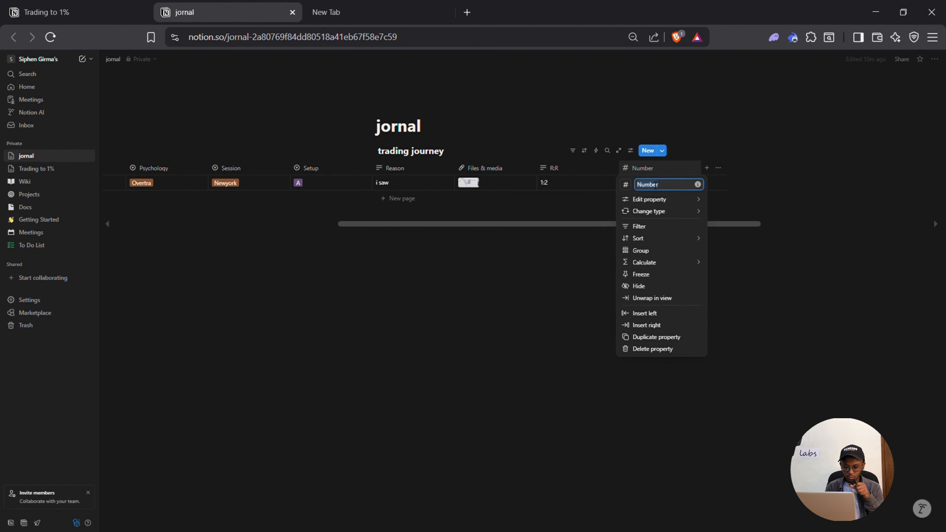
pyautogui.write('Risk')
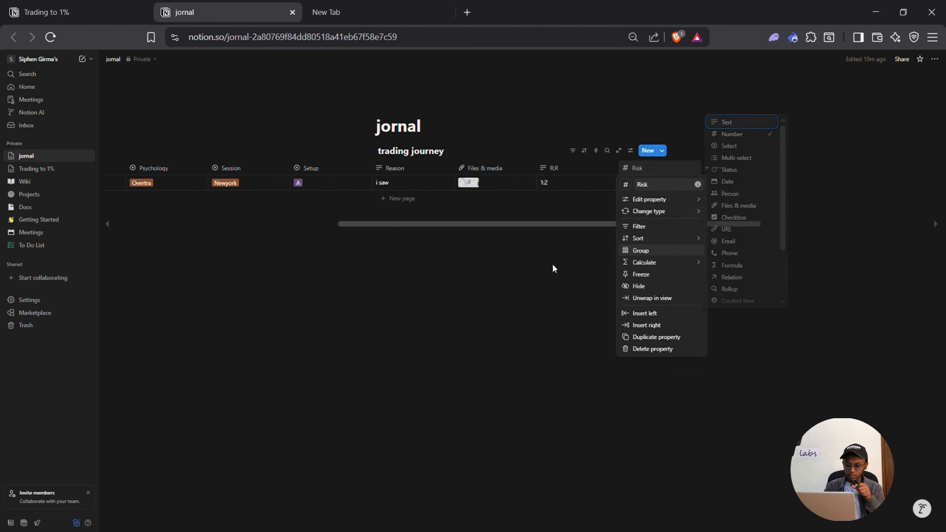
pyautogui.click(658, 212)
# Step: Enter 20 as the first row's Risk in the trading journey table
pyautogui.click(647, 189)
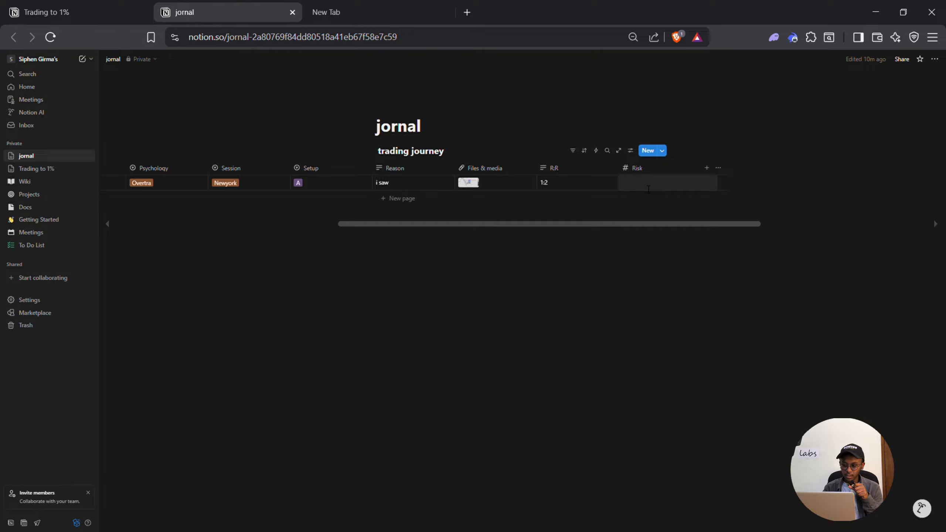
pyautogui.write('20')
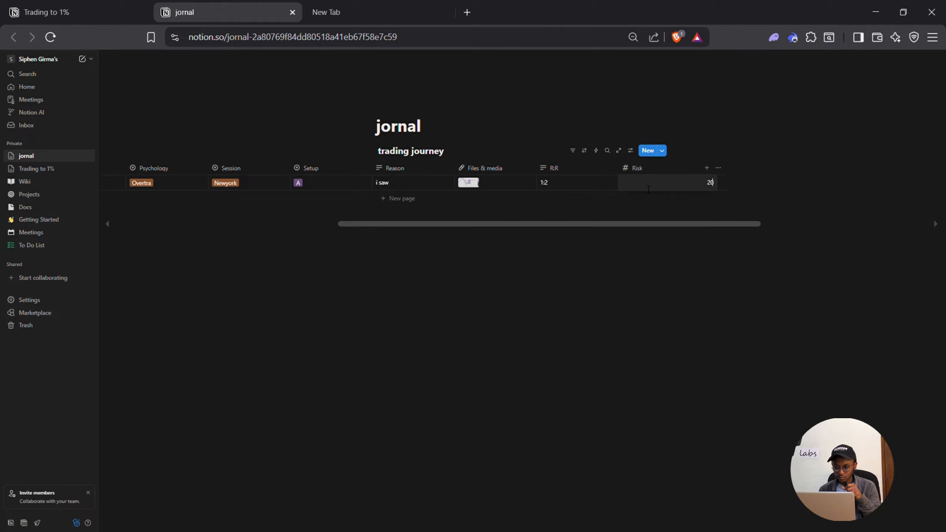
pyautogui.press('Return')
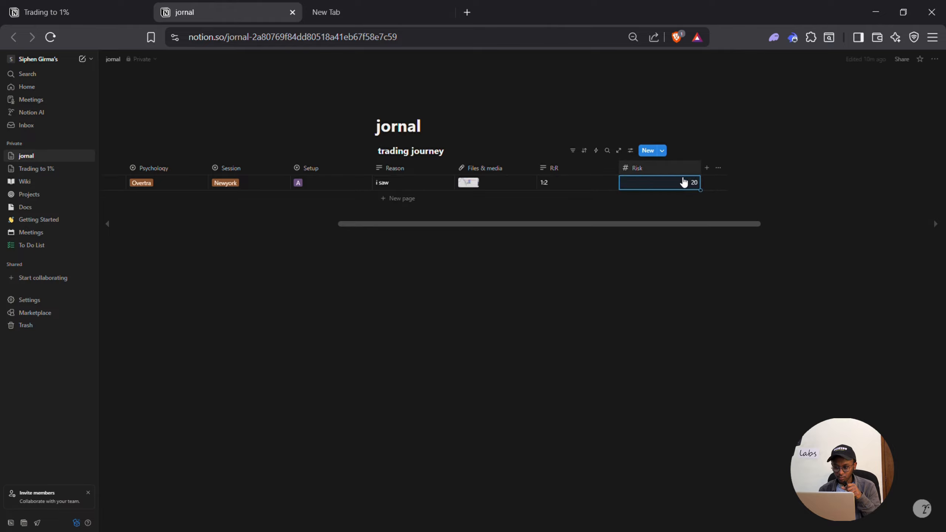
# Step: Set the Risk property's number format to US Dollar (USD)
pyautogui.click(652, 168)
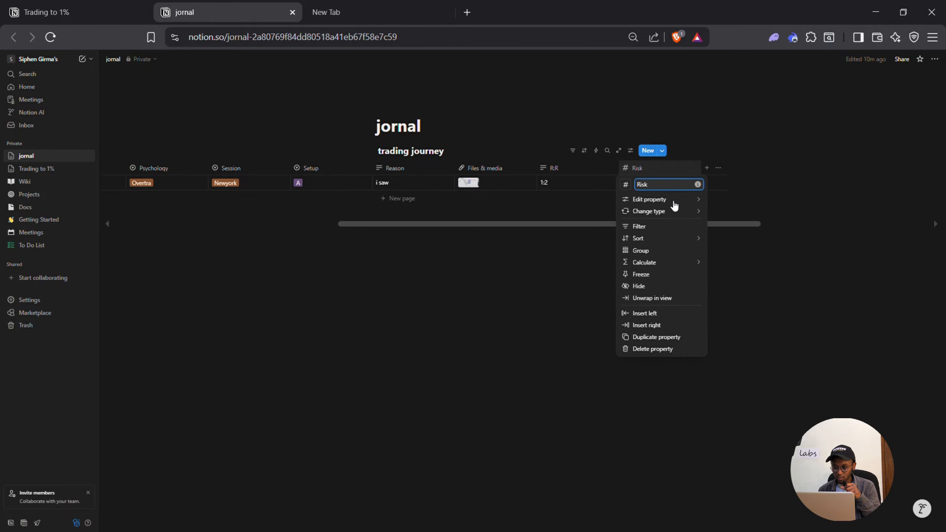
pyautogui.click(675, 202)
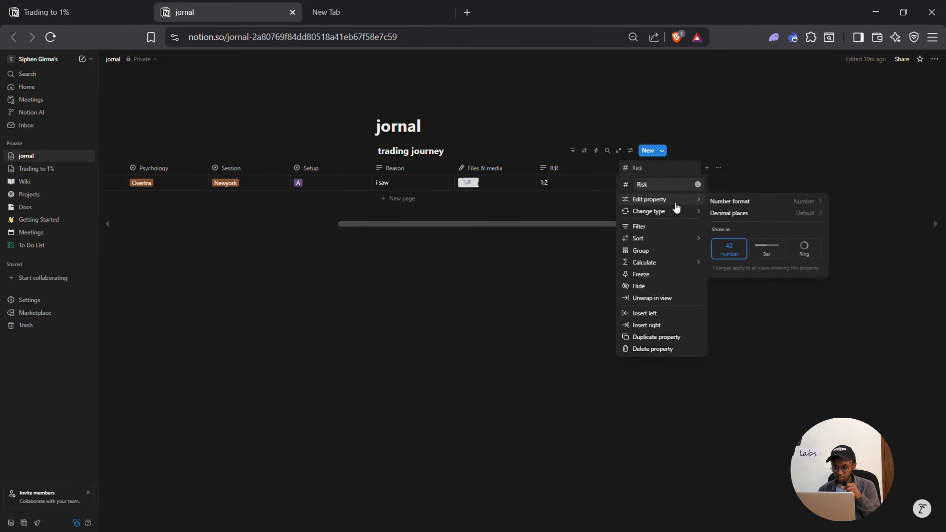
pyautogui.click(736, 202)
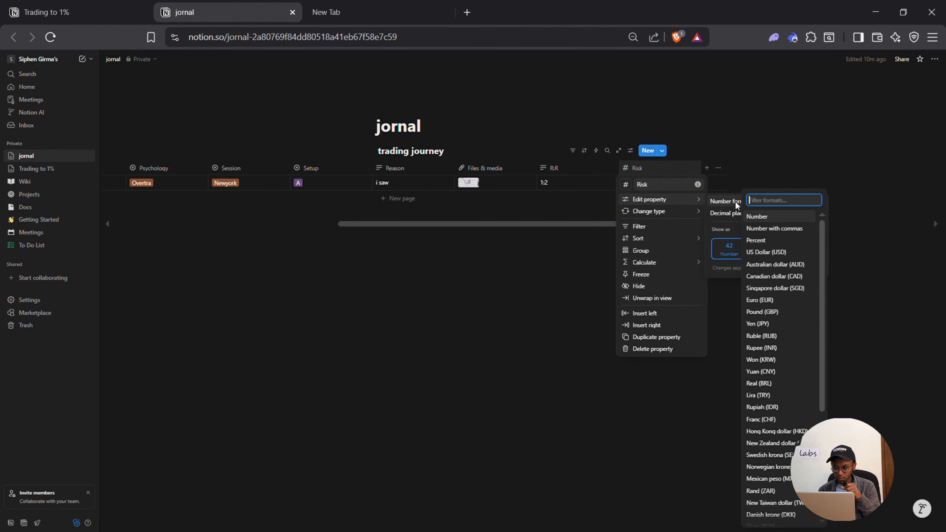
pyautogui.click(780, 253)
pyautogui.click(751, 157)
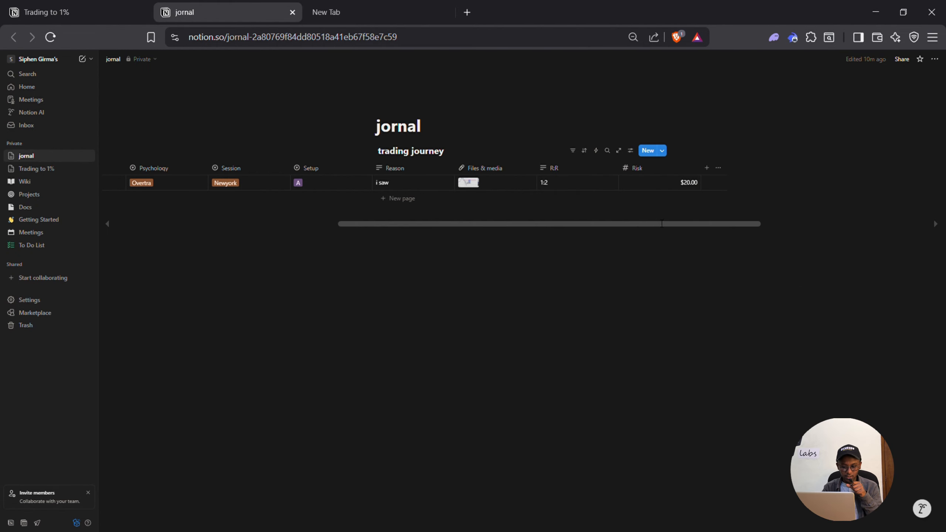
# Step: Change the first row's Risk to 5
pyautogui.click(706, 188)
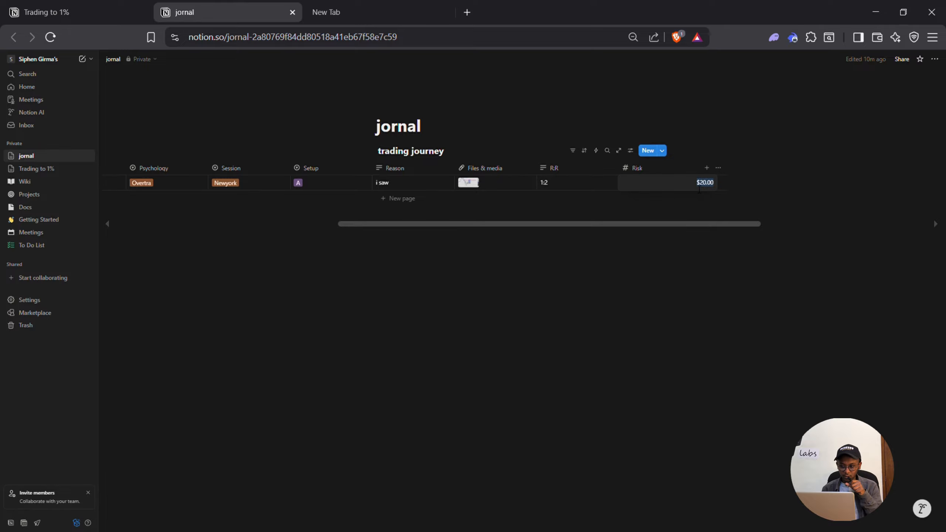
pyautogui.press('BackSpace')
pyautogui.press('BackSpace')
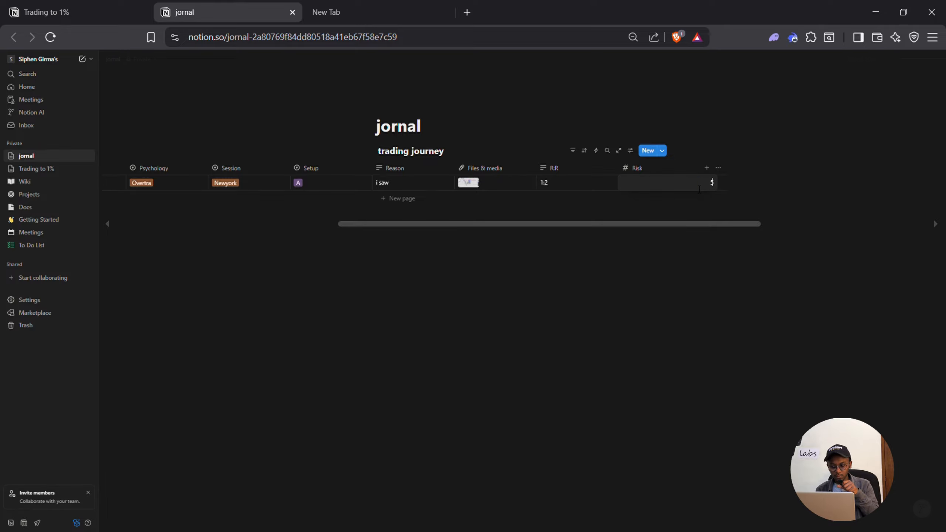
pyautogui.write('5')
pyautogui.press('Return')
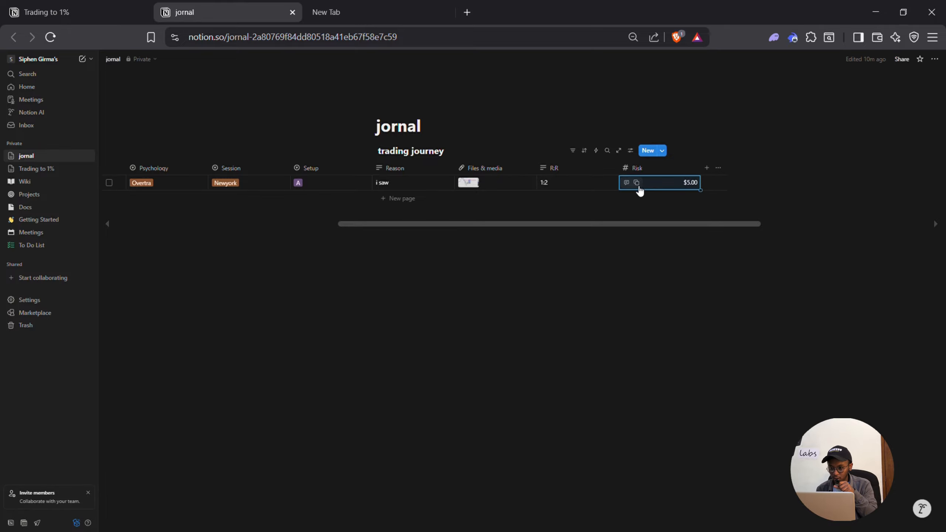
# Step: Add a Number property after Risk and name it "Pnl"
pyautogui.moveTo(694, 224); pyautogui.dragTo(723, 224)
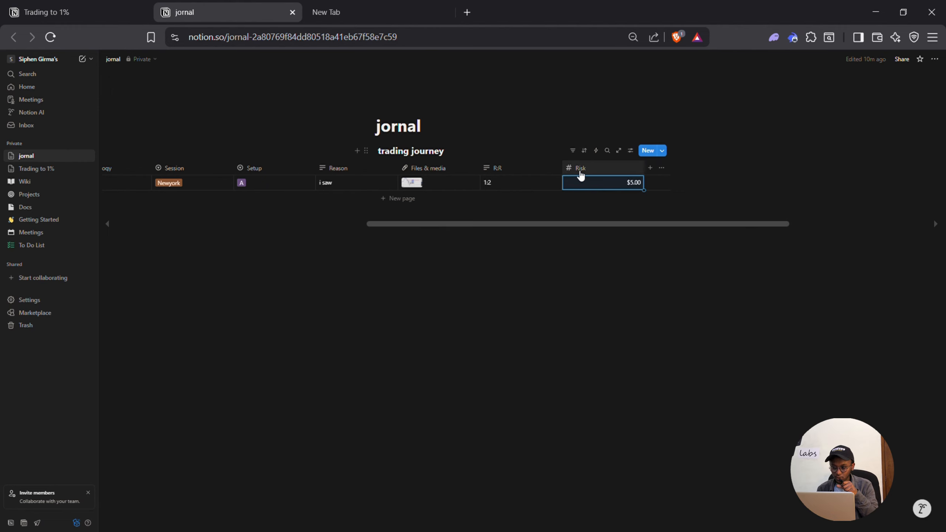
pyautogui.click(652, 168)
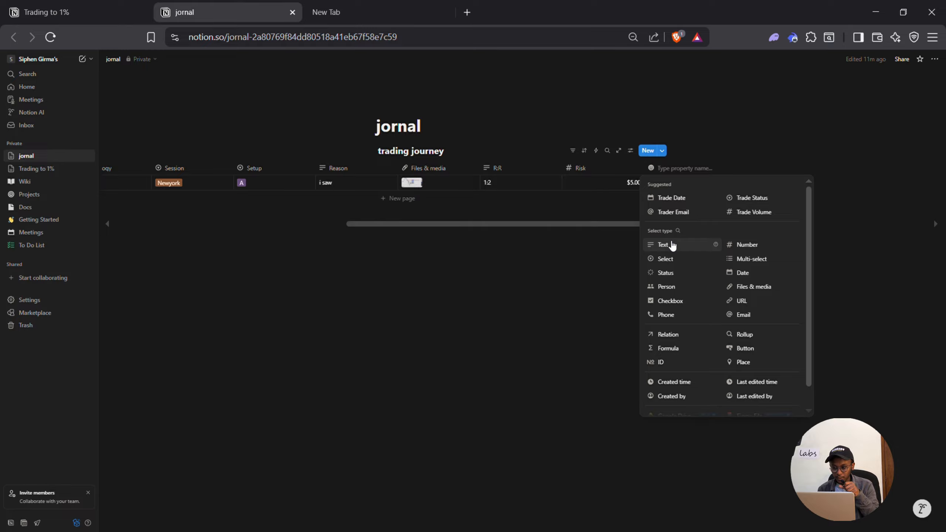
pyautogui.click(740, 247)
pyautogui.click(689, 170)
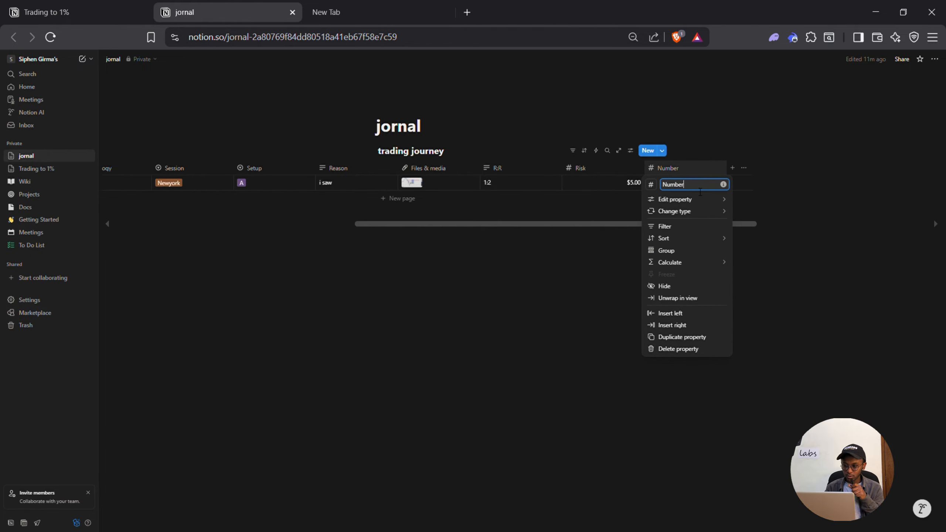
pyautogui.hotkey('ctrl', 'a')
pyautogui.write('P')
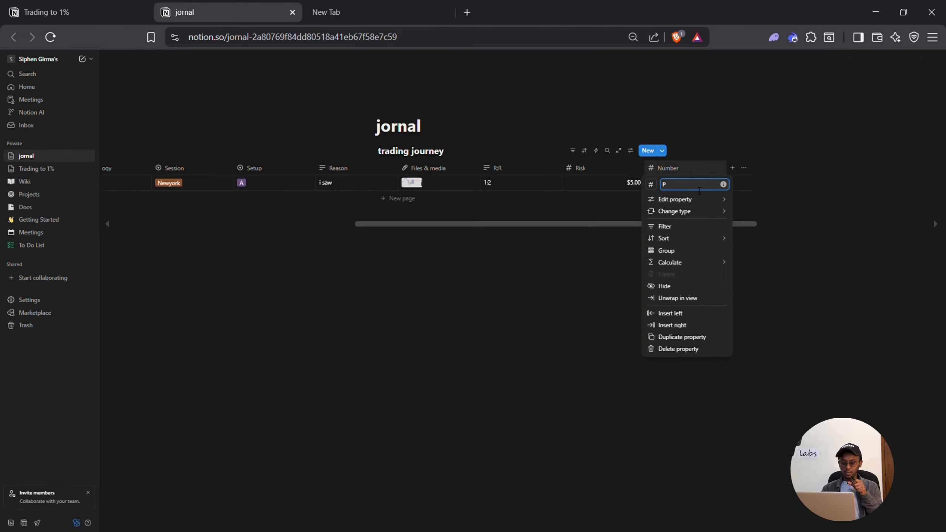
pyautogui.write('nl')
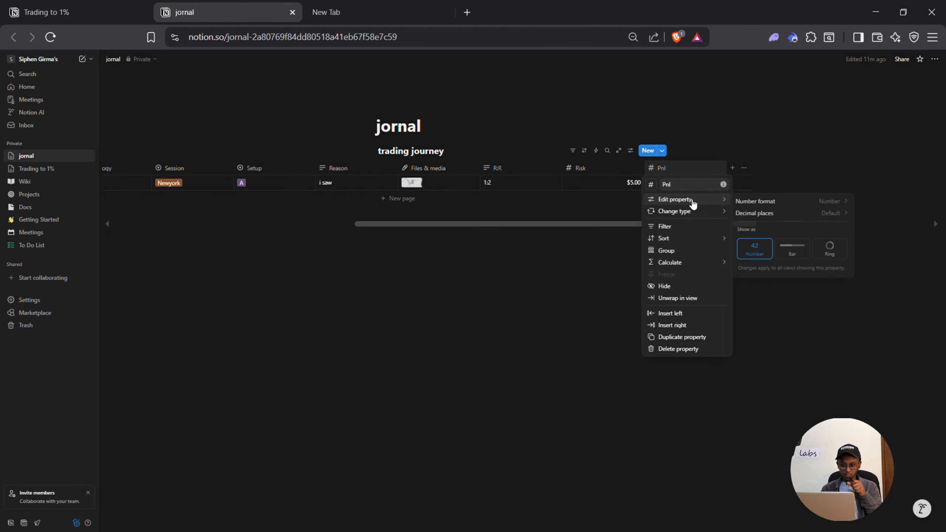
pyautogui.press('Escape')
# Step: Set the Pnl property's number format to US Dollar (USD)
pyautogui.click(678, 182)
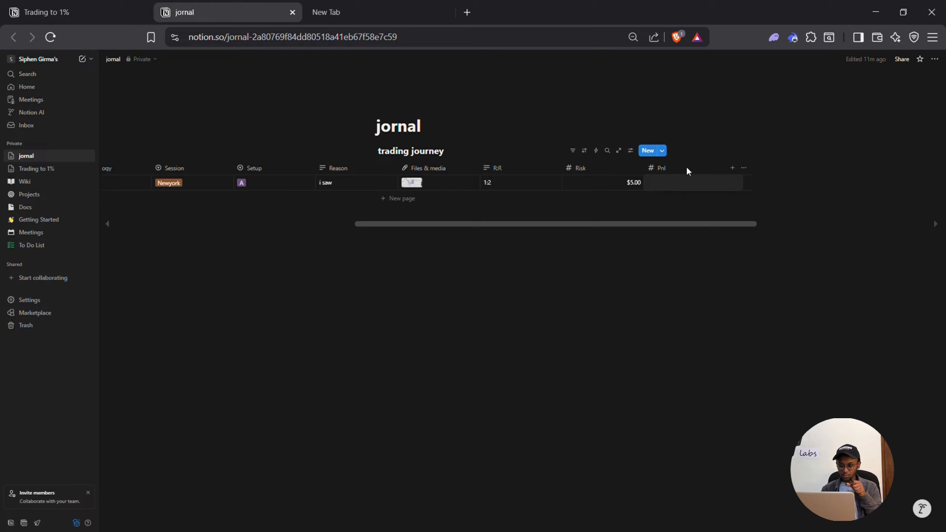
pyautogui.click(687, 168)
pyautogui.moveTo(690, 199)
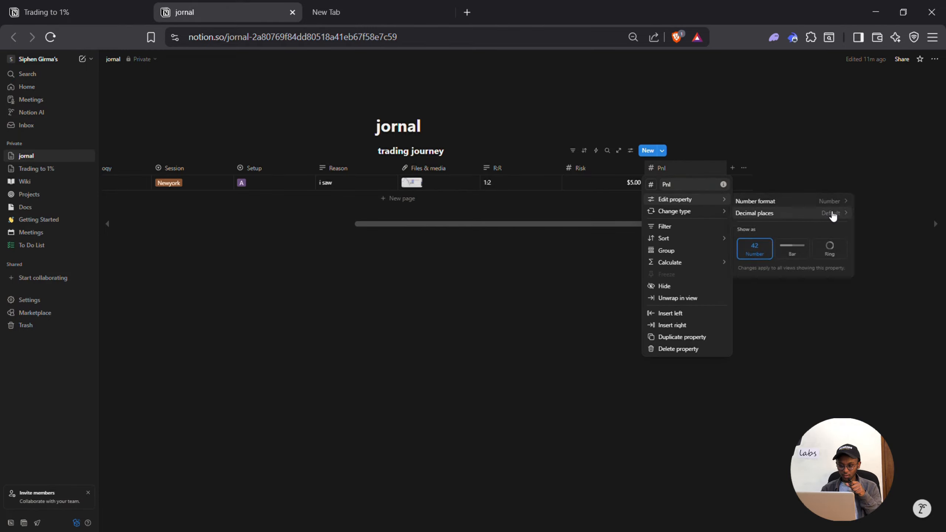
pyautogui.click(812, 203)
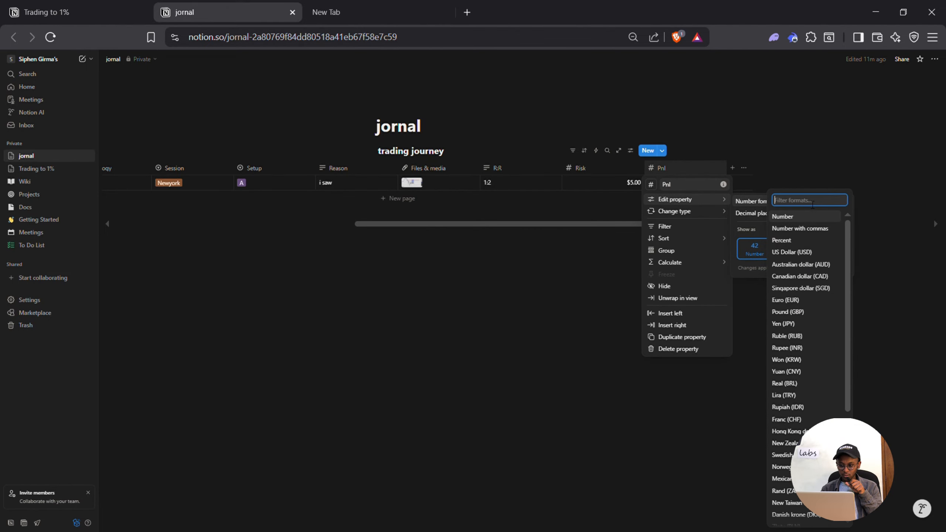
pyautogui.click(813, 257)
pyautogui.click(738, 142)
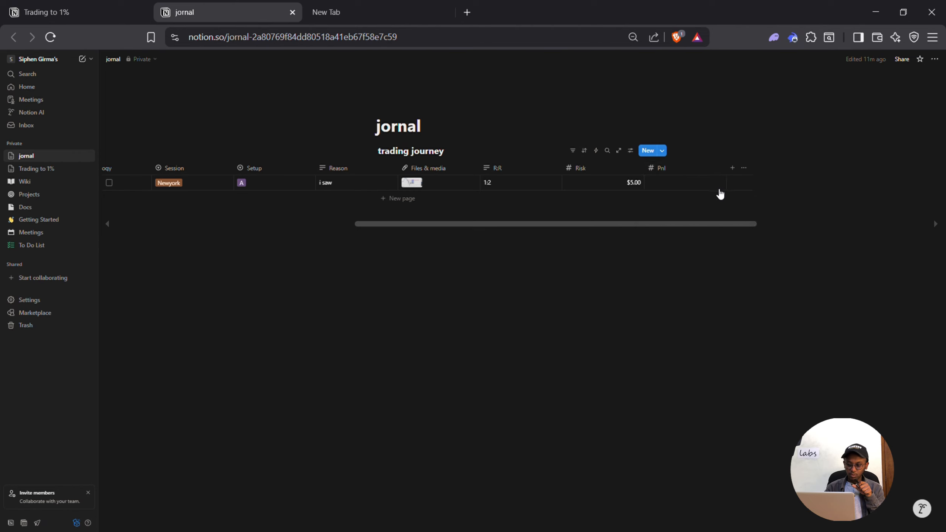
# Step: Enter 50 as the first row's Pnl in the trading journey table
pyautogui.click(705, 188)
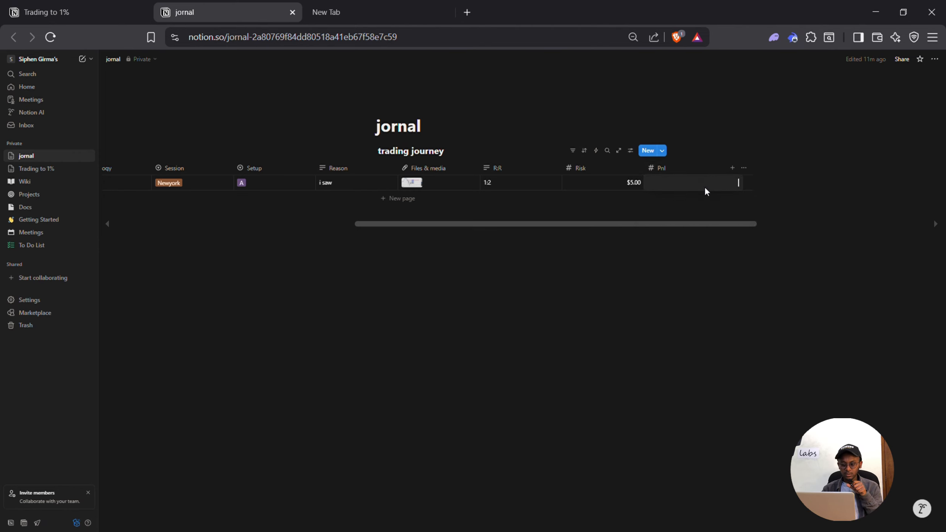
pyautogui.write('50')
pyautogui.press('Return')
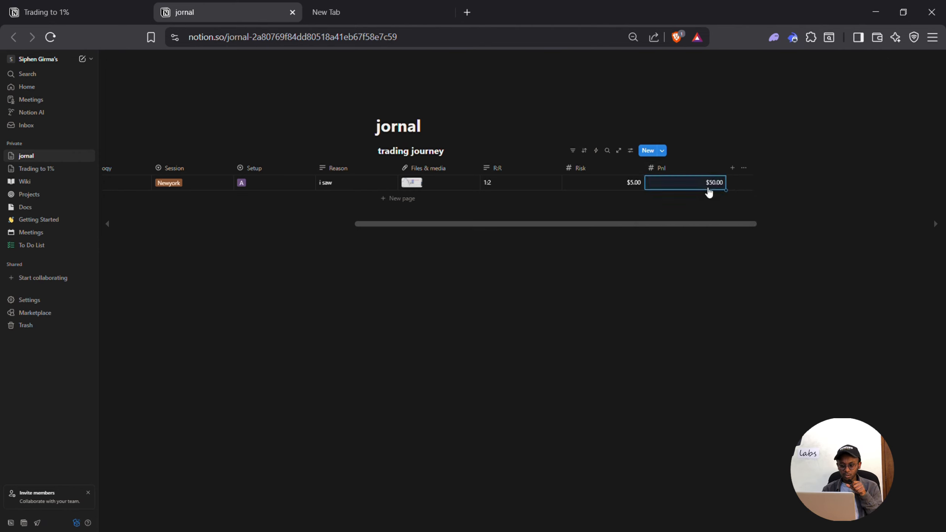
# Step: Add a Select property after Pnl and name it "Exit"
pyautogui.moveTo(669, 224); pyautogui.dragTo(749, 224)
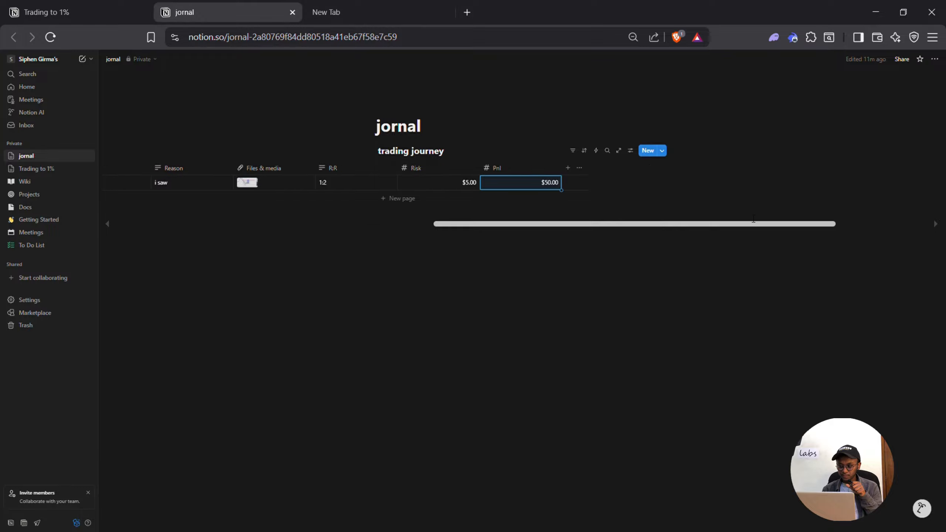
pyautogui.click(572, 169)
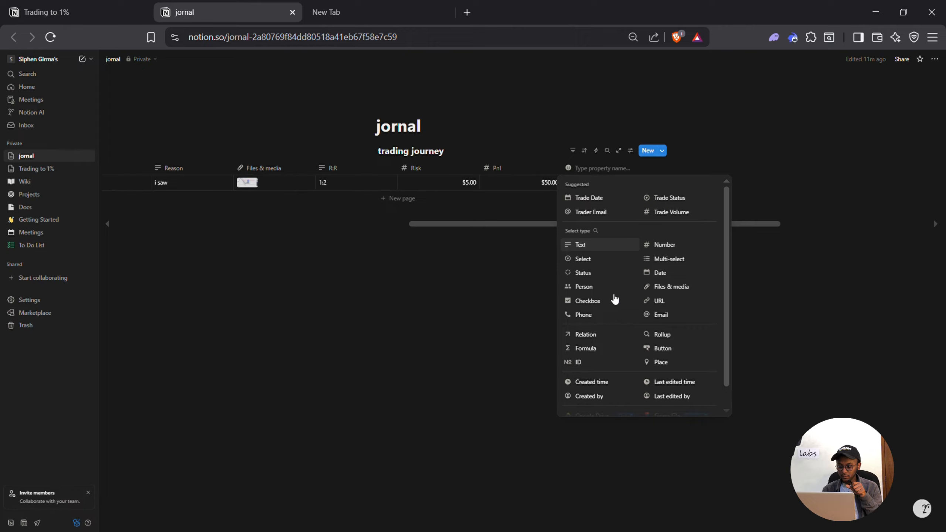
pyautogui.click(592, 259)
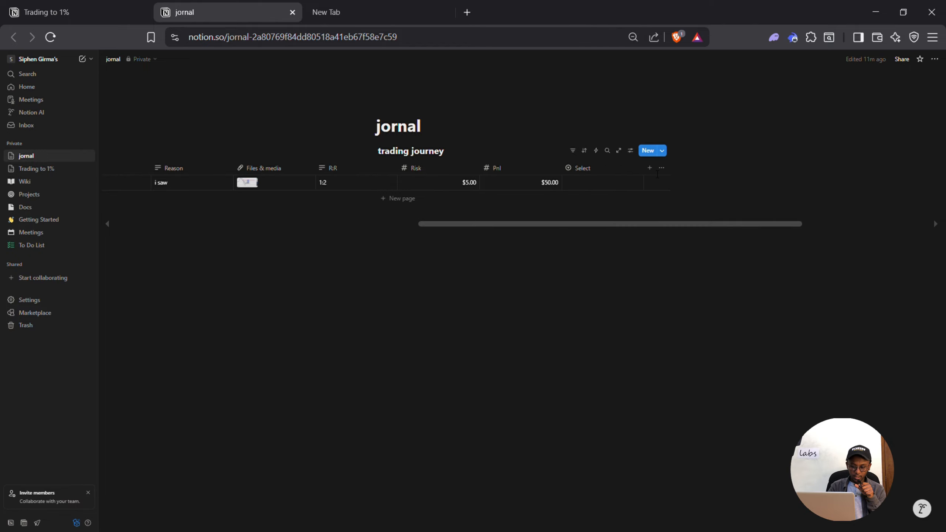
pyautogui.click(598, 169)
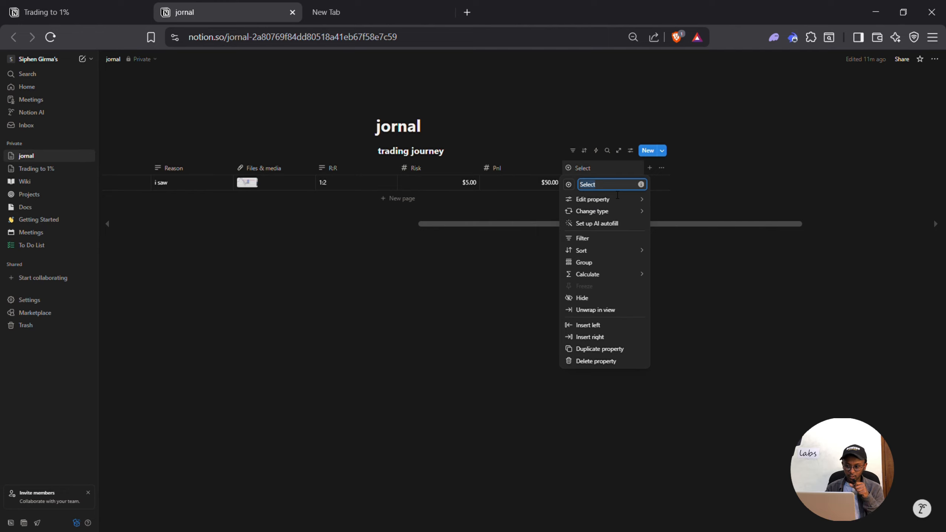
pyautogui.write('Exit')
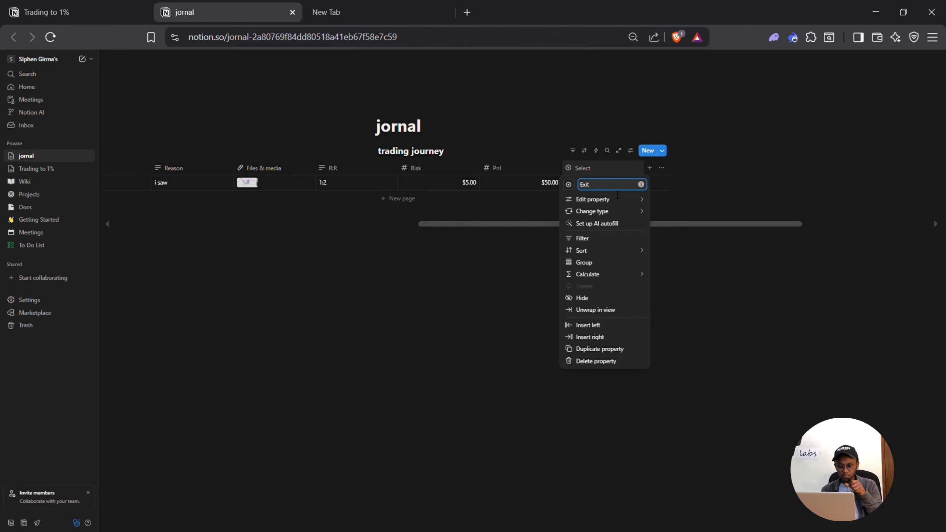
pyautogui.click(713, 213)
# Step: Add the options "Tp", "Sl" and "Manual" to the Exit property
pyautogui.click(604, 170)
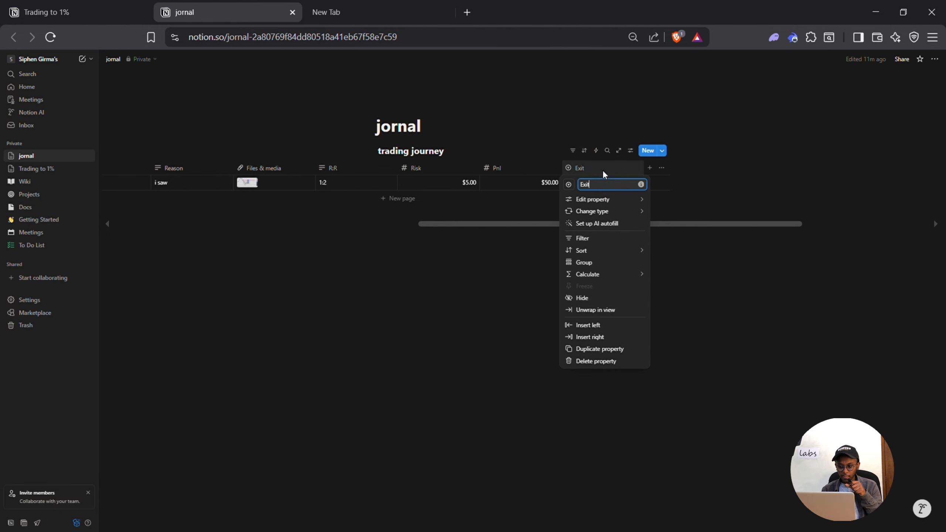
pyautogui.moveTo(604, 200)
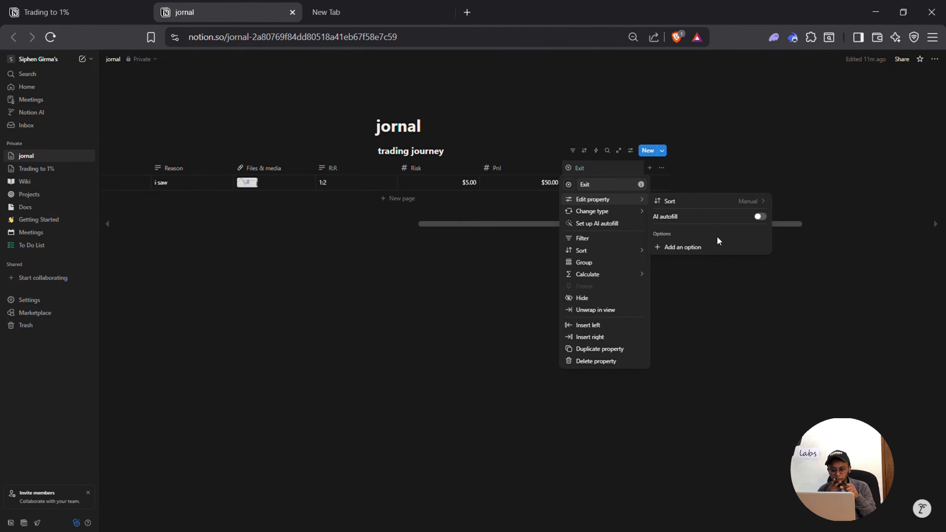
pyautogui.click(702, 249)
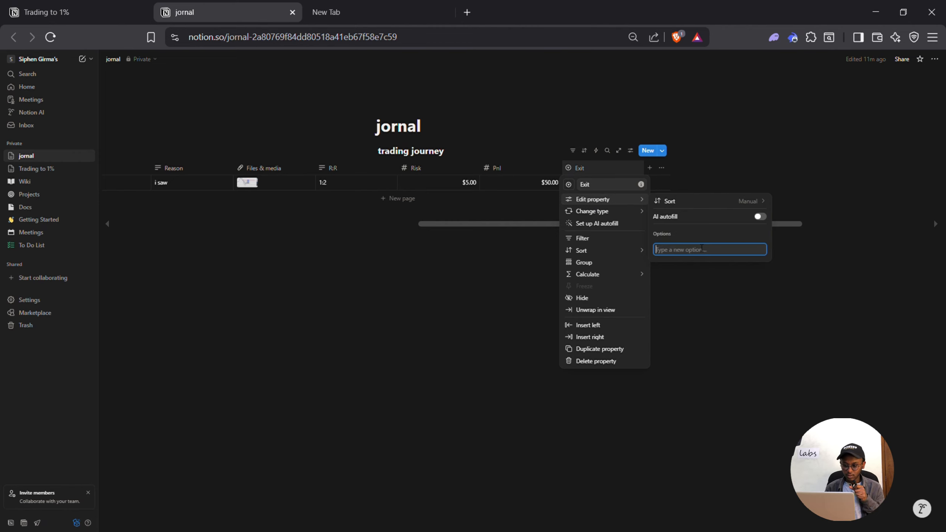
pyautogui.write('Tp')
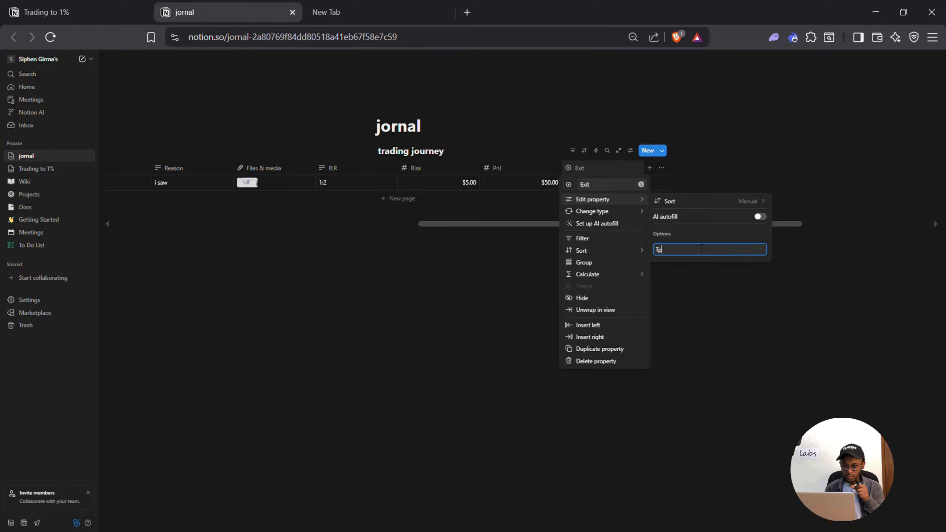
pyautogui.press('Return')
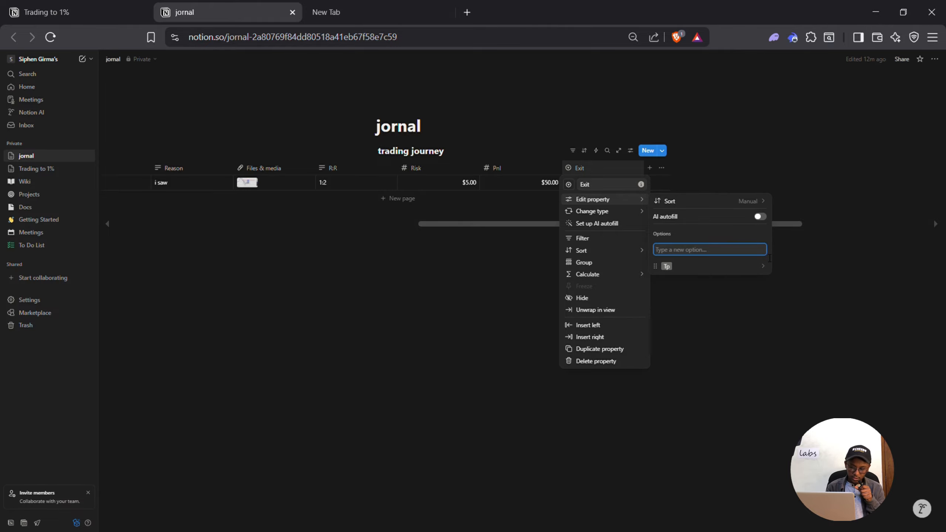
pyautogui.write('Sl')
pyautogui.press('Return')
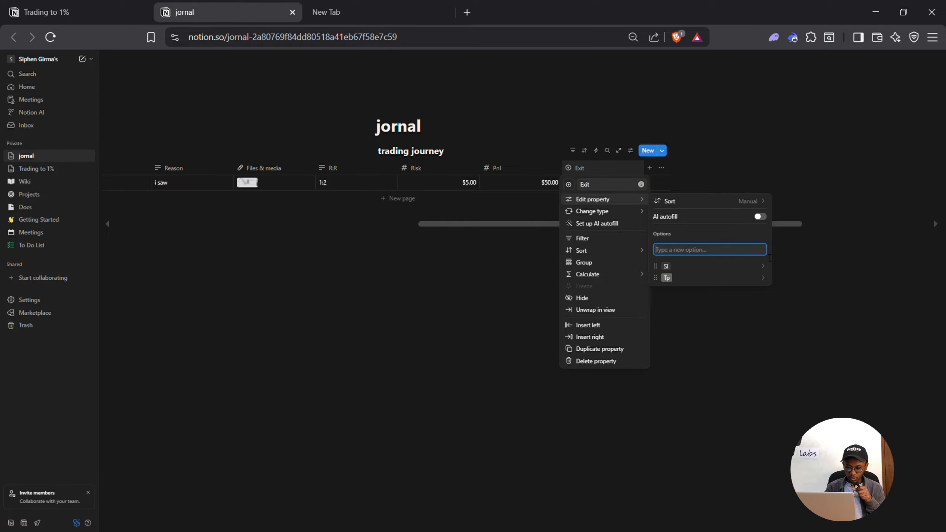
pyautogui.write('M')
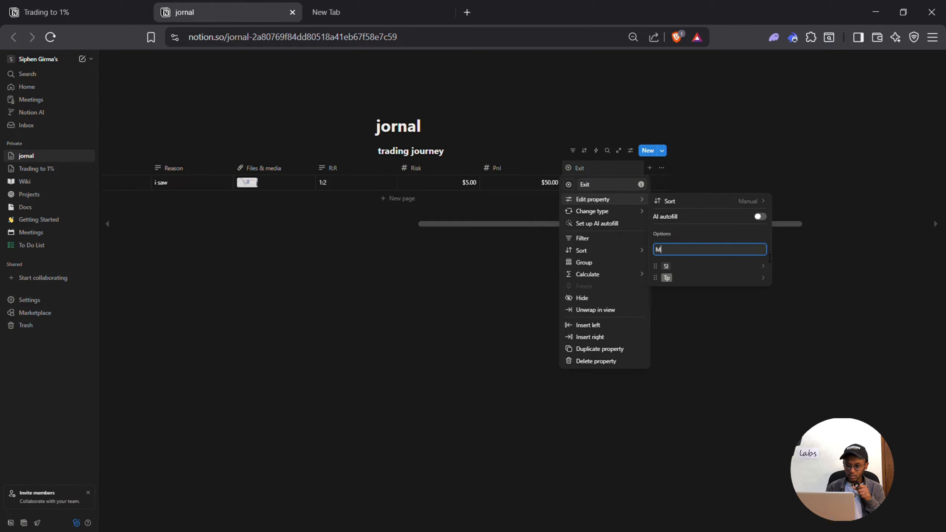
pyautogui.write('anu')
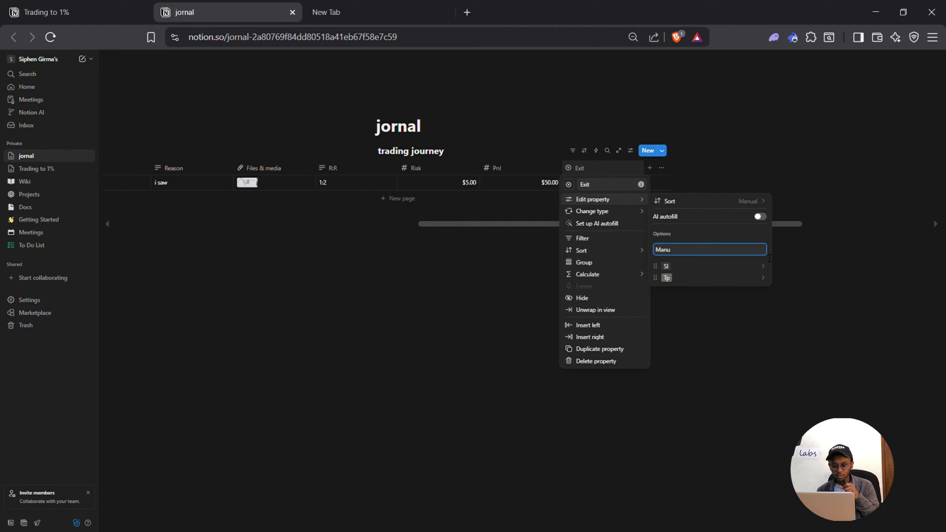
pyautogui.write('al')
pyautogui.press('Return')
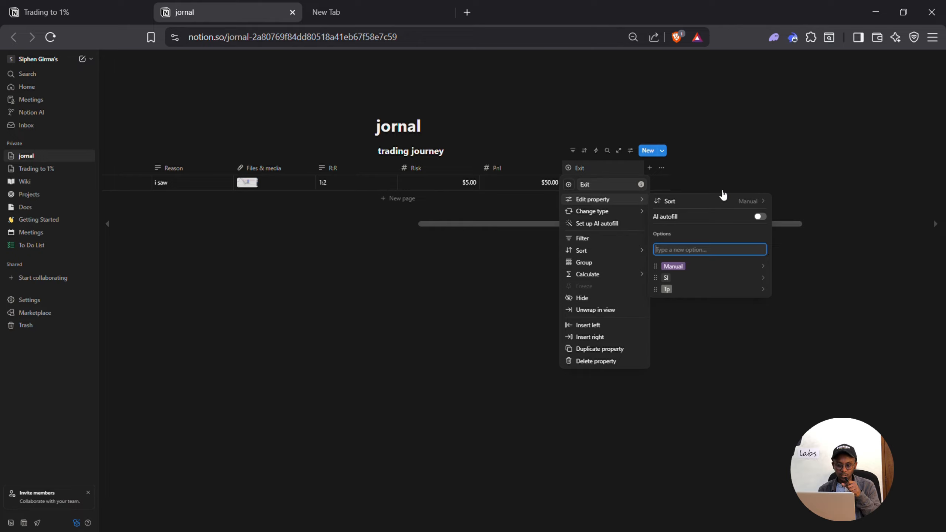
pyautogui.press('Escape')
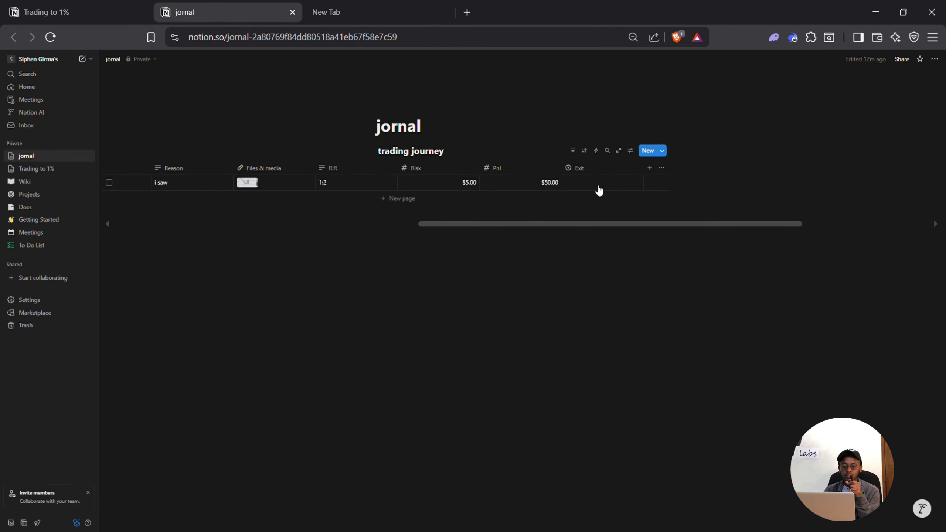
# Step: Set the first row's Exit to Tp
pyautogui.click(598, 190)
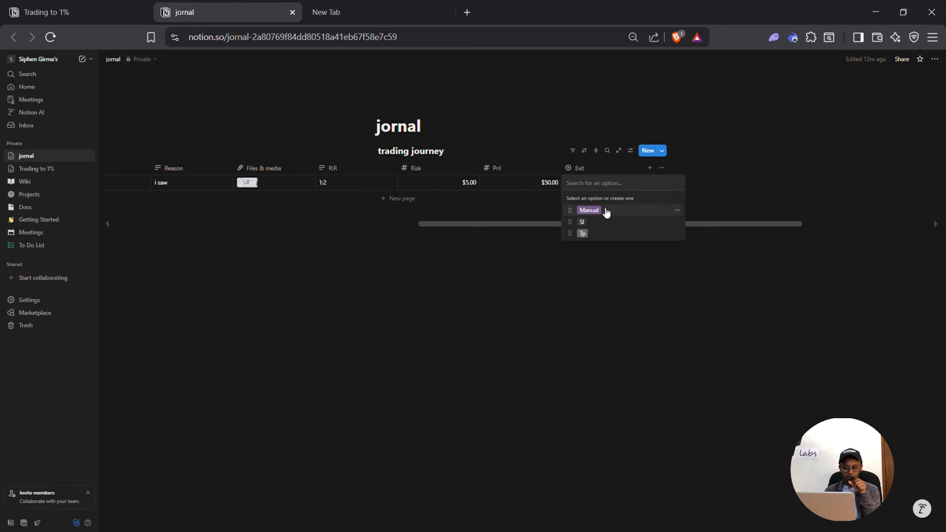
pyautogui.click(604, 233)
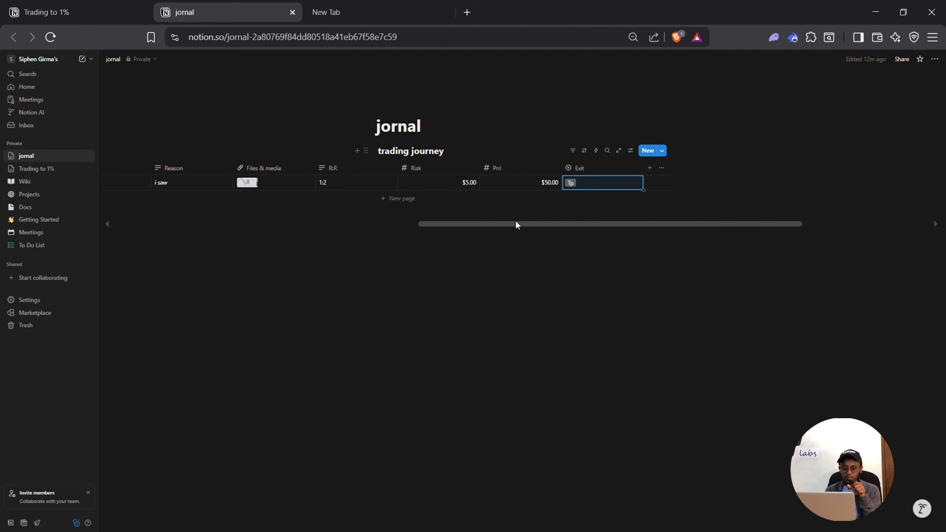
# Step: Add a Select property after Exit and name it "Outcome"
pyautogui.moveTo(515, 224); pyautogui.dragTo(845, 248)
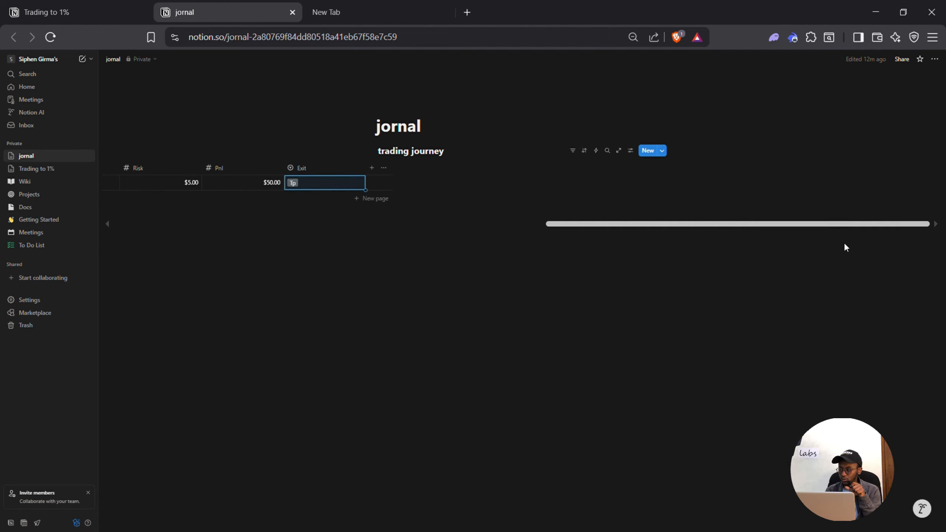
pyautogui.click(372, 173)
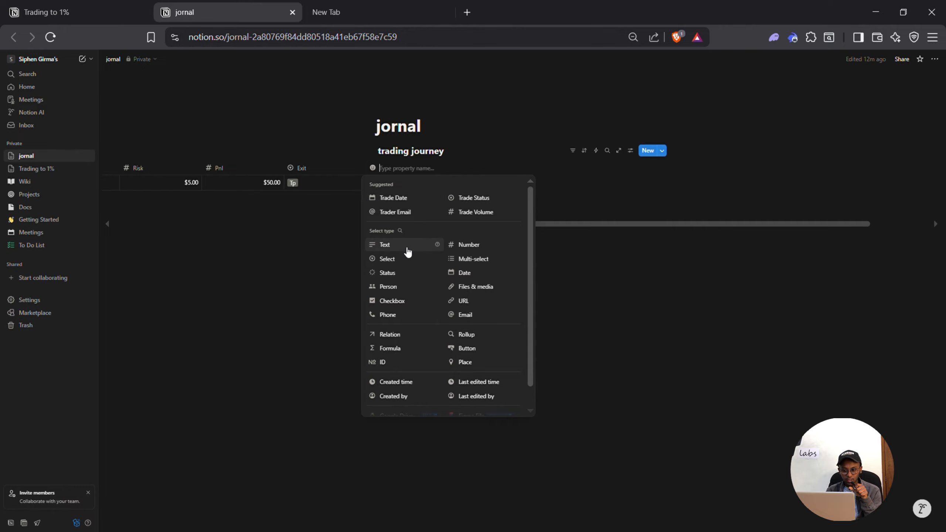
pyautogui.click(408, 260)
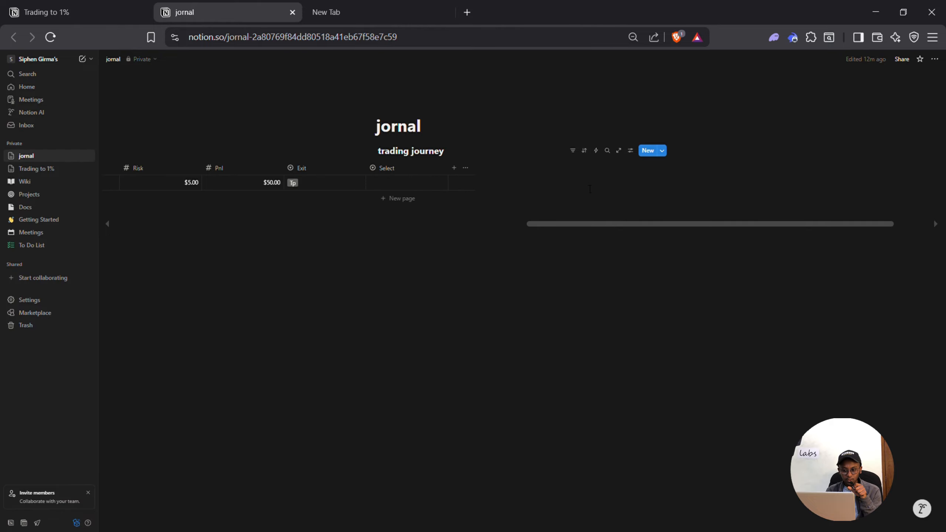
pyautogui.click(404, 171)
pyautogui.click(401, 170)
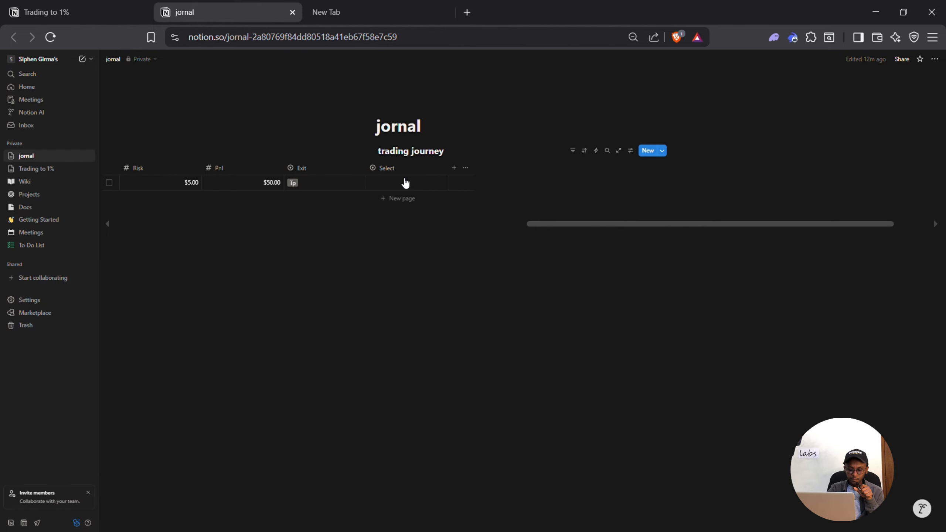
pyautogui.click(405, 171)
pyautogui.doubleClick(411, 188)
pyautogui.write('O')
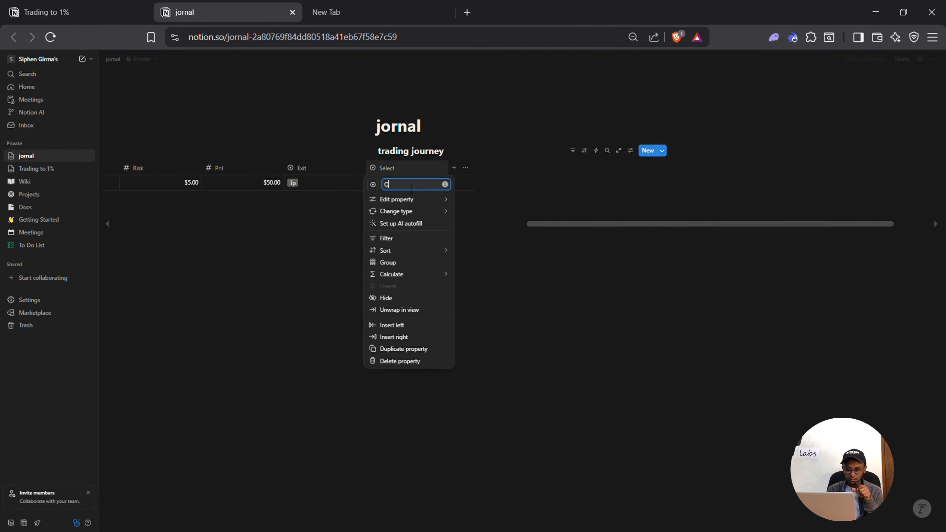
pyautogui.write('utcome')
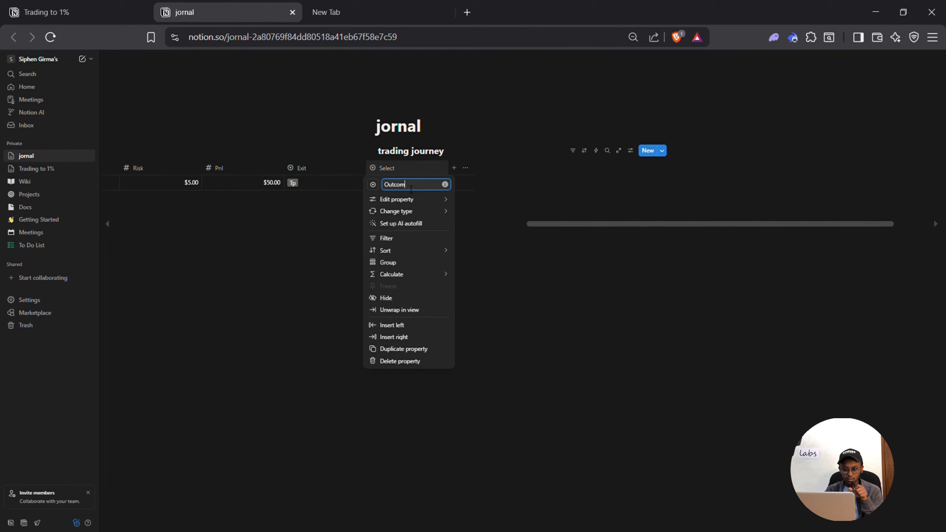
pyautogui.click(495, 312)
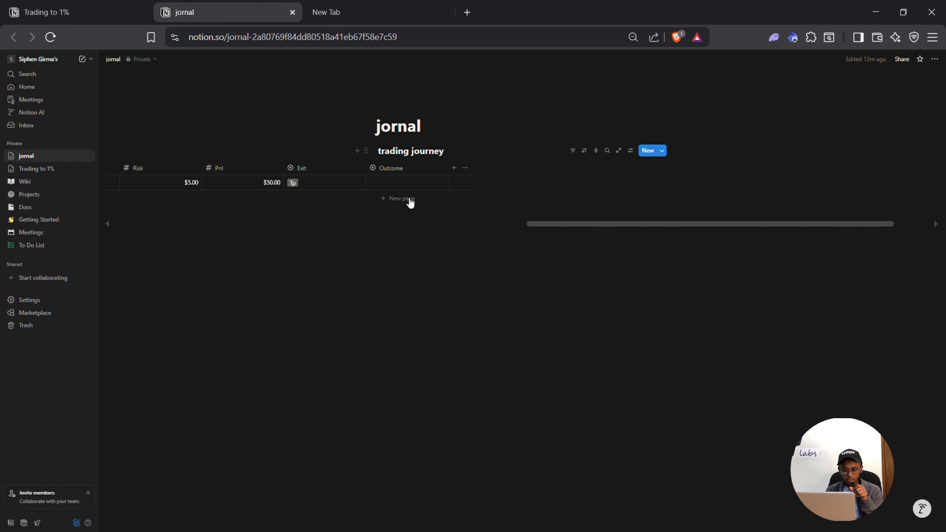
pyautogui.click(397, 186)
pyautogui.press('Escape')
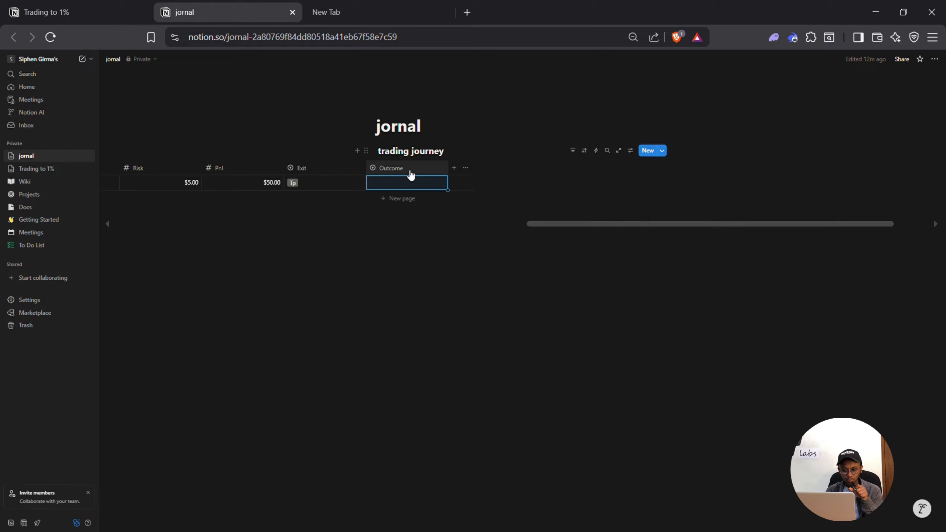
# Step: Add the option "Win" to the Outcome property
pyautogui.click(408, 169)
pyautogui.moveTo(425, 211)
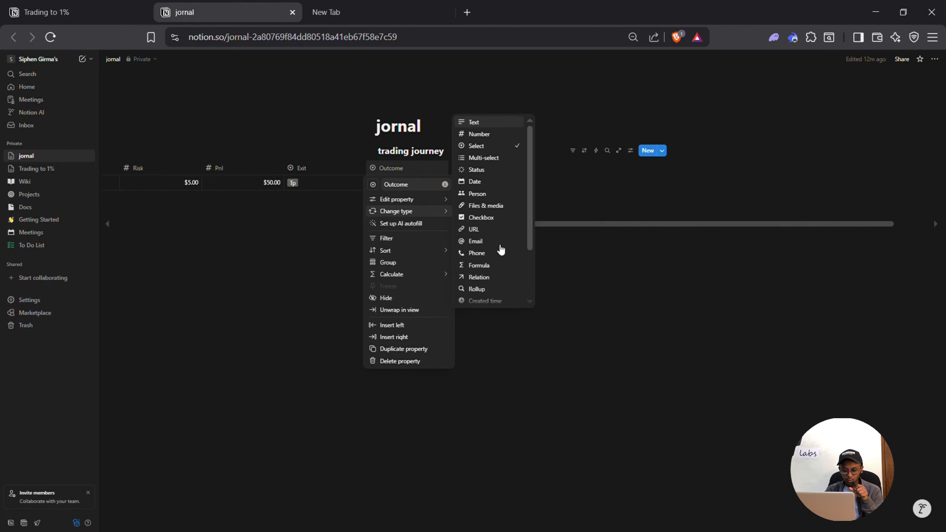
pyautogui.click(485, 247)
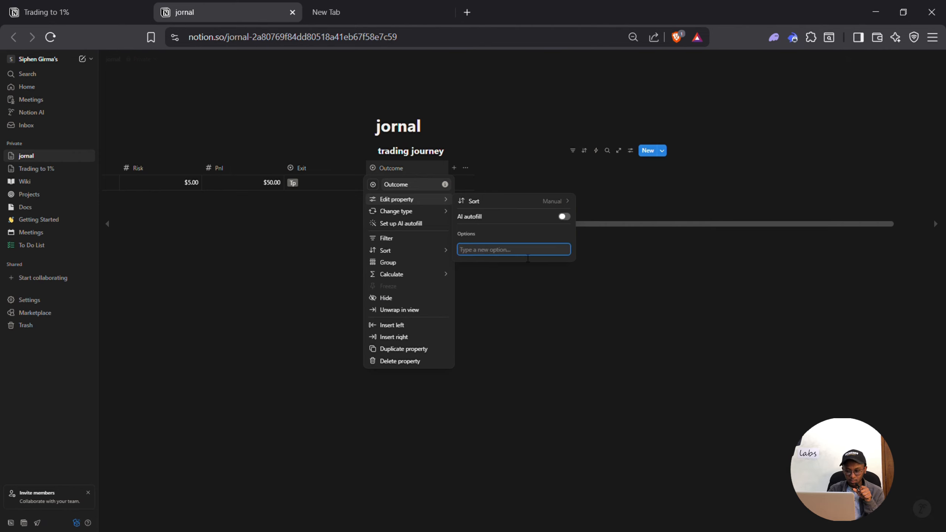
pyautogui.write('W')
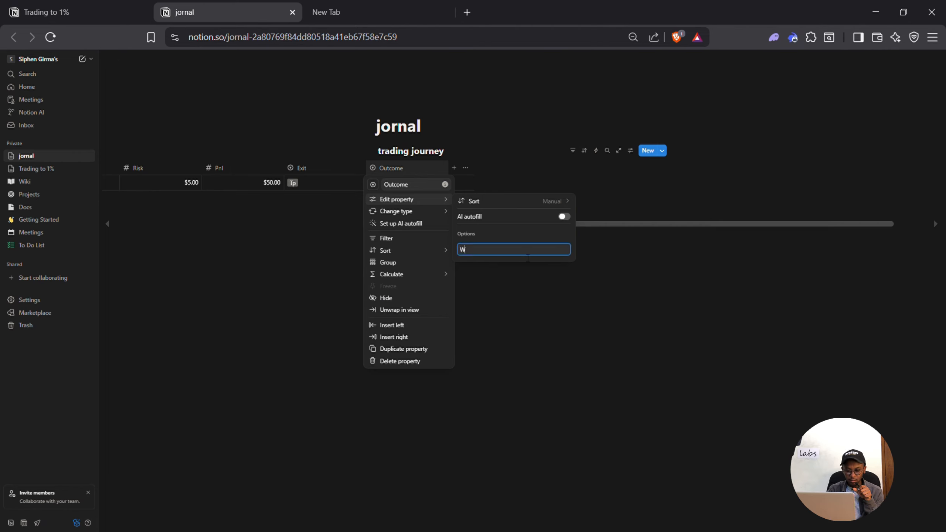
pyautogui.write('in')
pyautogui.press('Return')
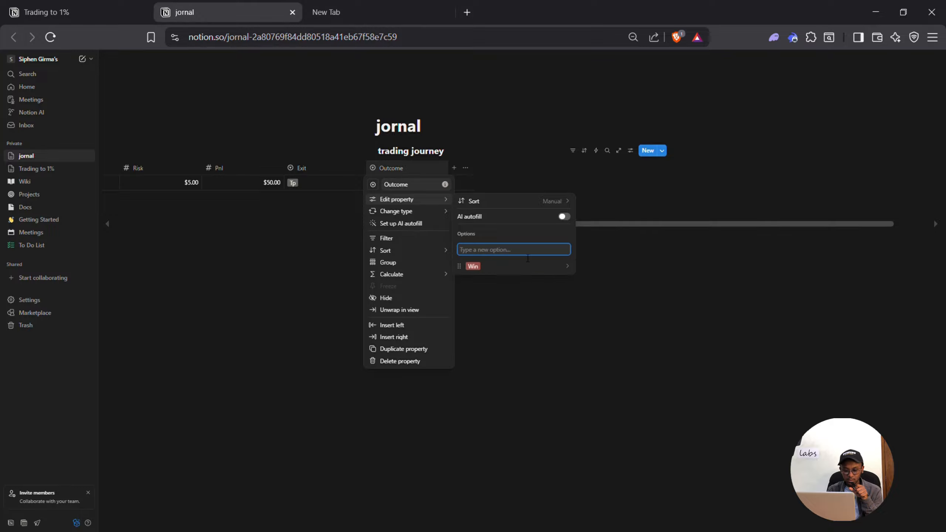
# Step: Add the options "Loss" and "EB" to the Outcome property
pyautogui.write('Loss')
pyautogui.press('Return')
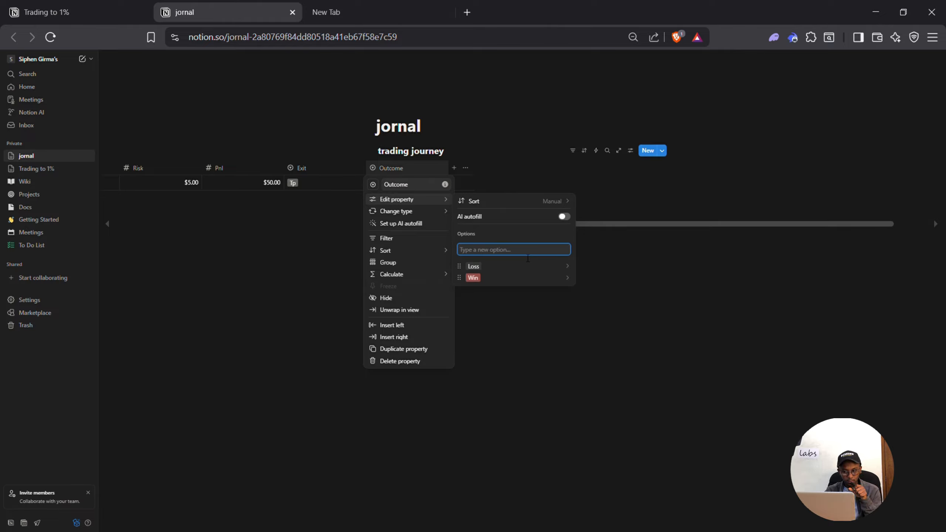
pyautogui.write('EB')
pyautogui.press('Return')
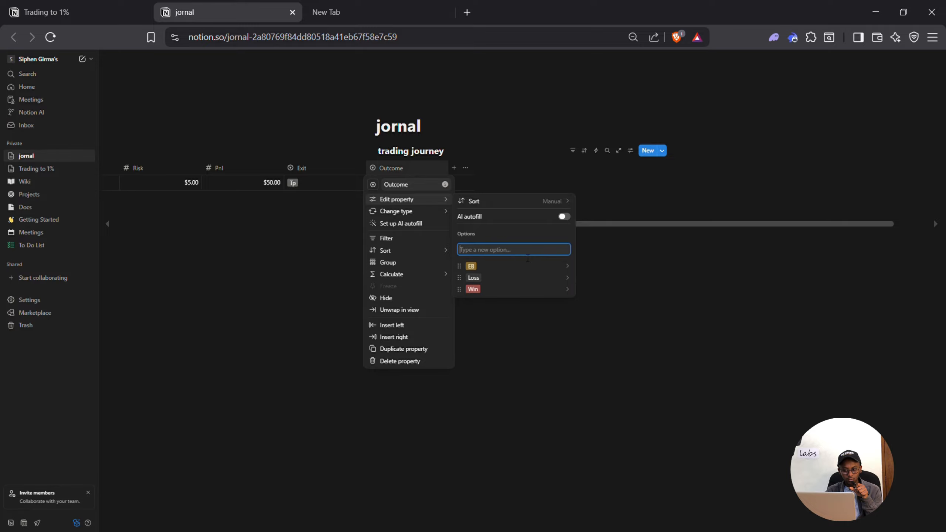
pyautogui.click(618, 282)
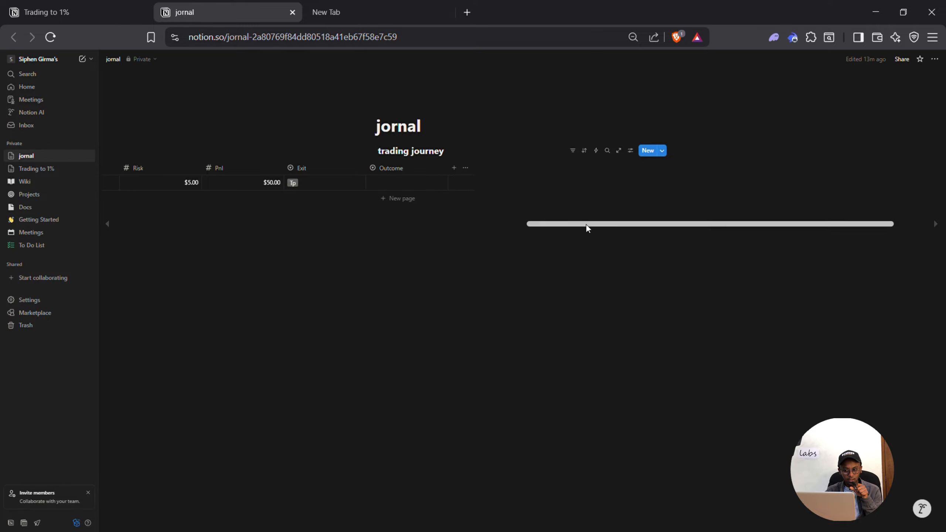
# Step: Set the first row's Outcome to Win
pyautogui.click(405, 186)
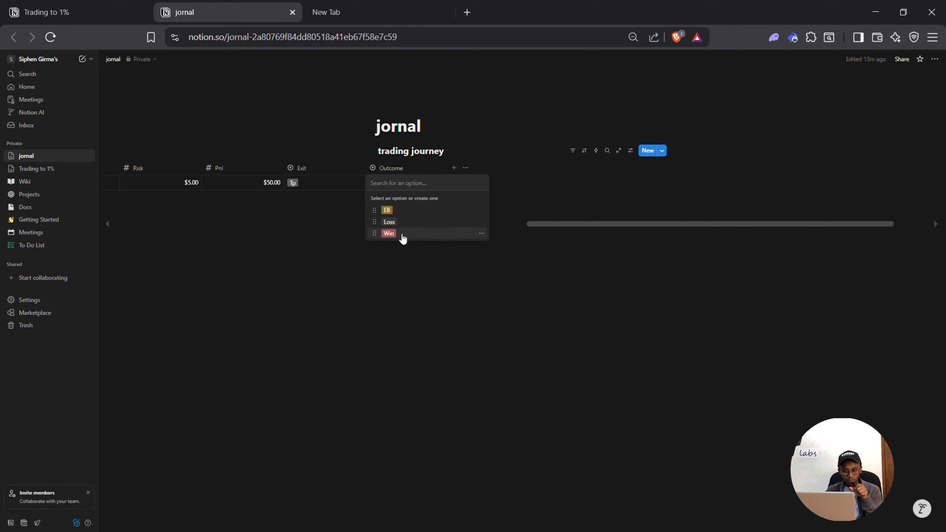
pyautogui.click(400, 233)
pyautogui.click(390, 183)
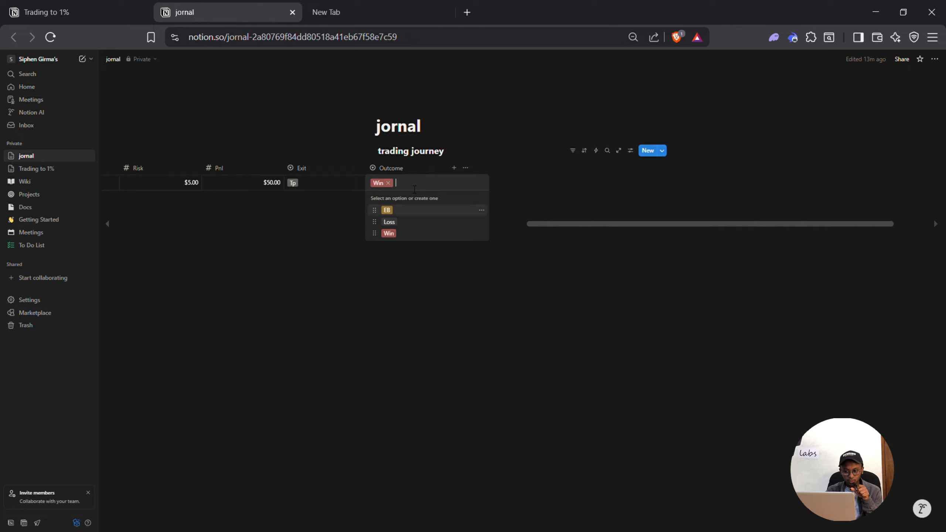
pyautogui.press('Escape')
# Step: Change the Outcome option colors to green for Win and red for Loss
pyautogui.click(399, 170)
pyautogui.moveTo(429, 201)
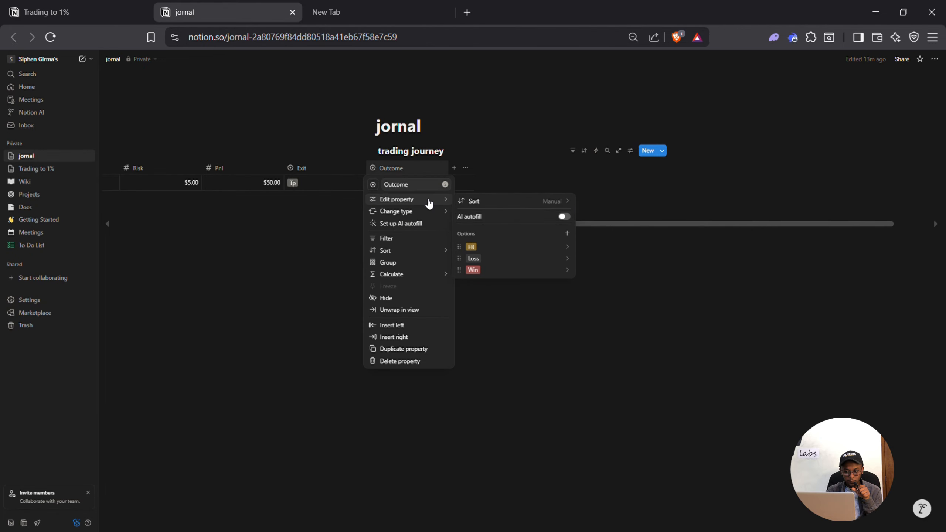
pyautogui.click(481, 269)
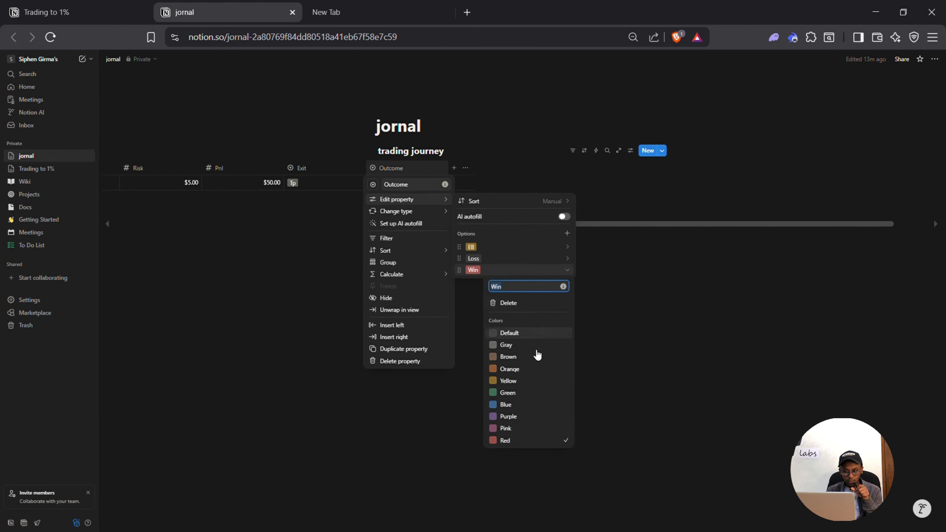
pyautogui.click(508, 392)
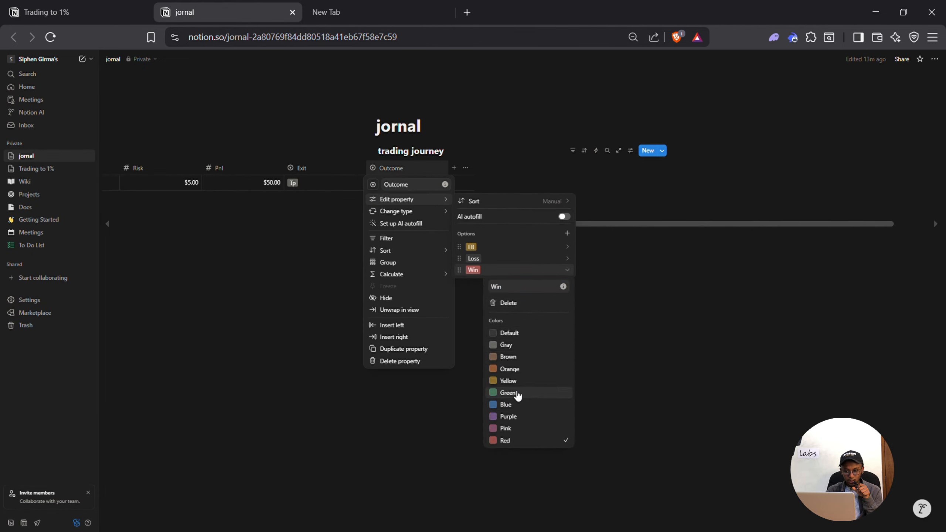
pyautogui.click(481, 259)
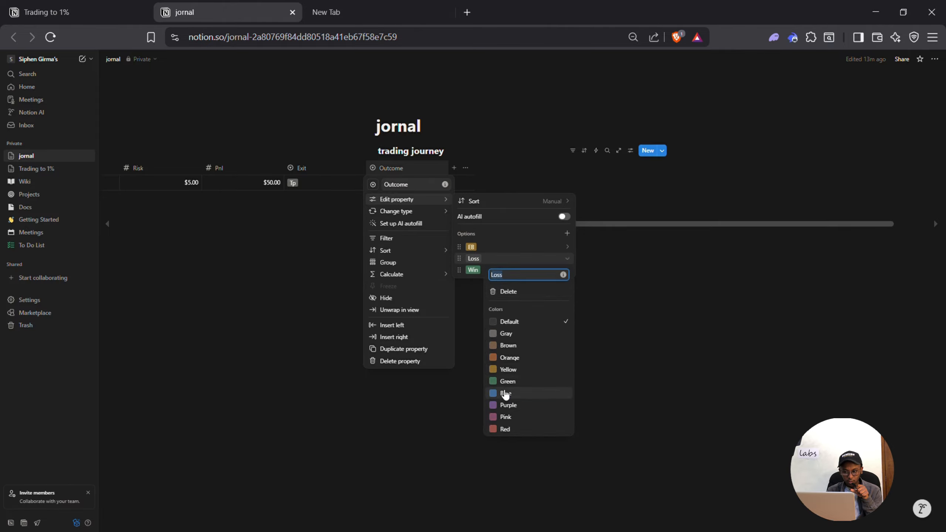
pyautogui.click(520, 429)
pyautogui.click(480, 247)
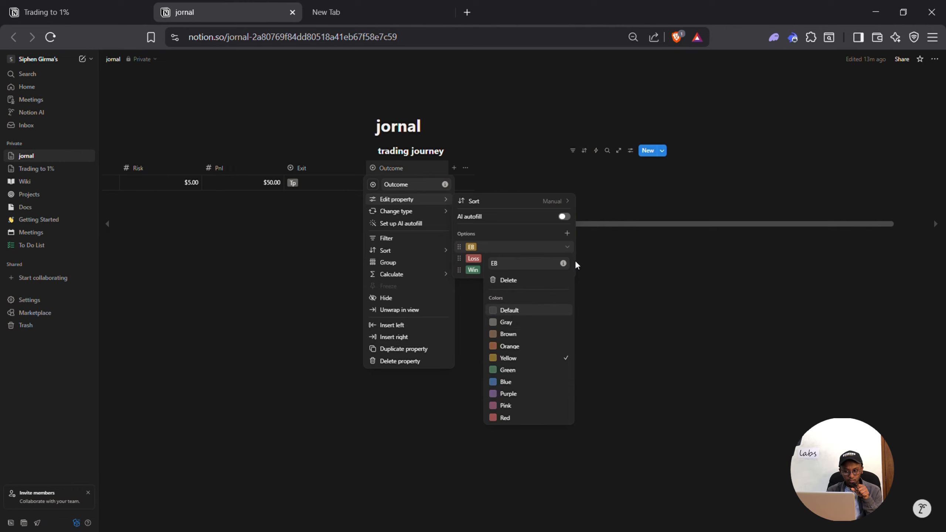
pyautogui.press('Escape')
pyautogui.press('Escape')
pyautogui.press('Escape')
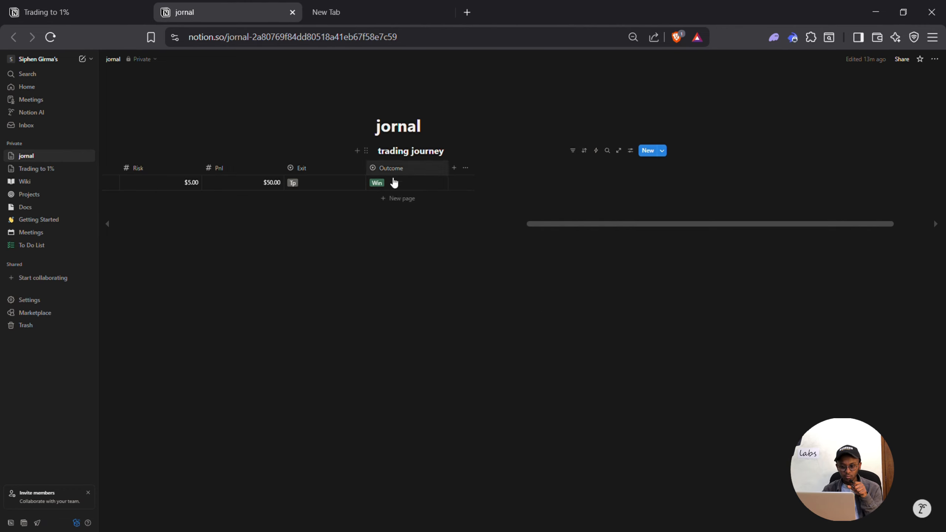
# Step: Enter "Btc/us" as the Pair of the first row in the trading journey table
pyautogui.moveTo(571, 224); pyautogui.dragTo(201, 228)
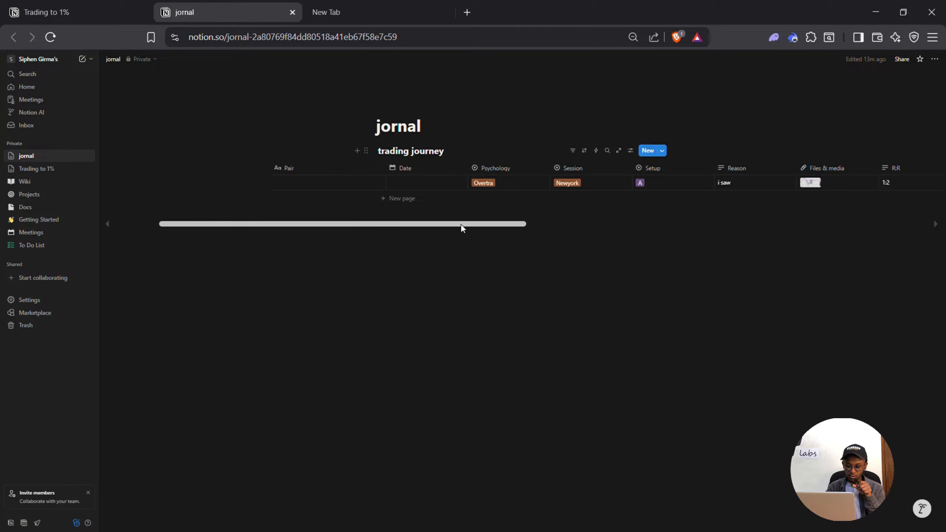
pyautogui.moveTo(461, 225); pyautogui.dragTo(395, 193)
pyautogui.click(412, 183)
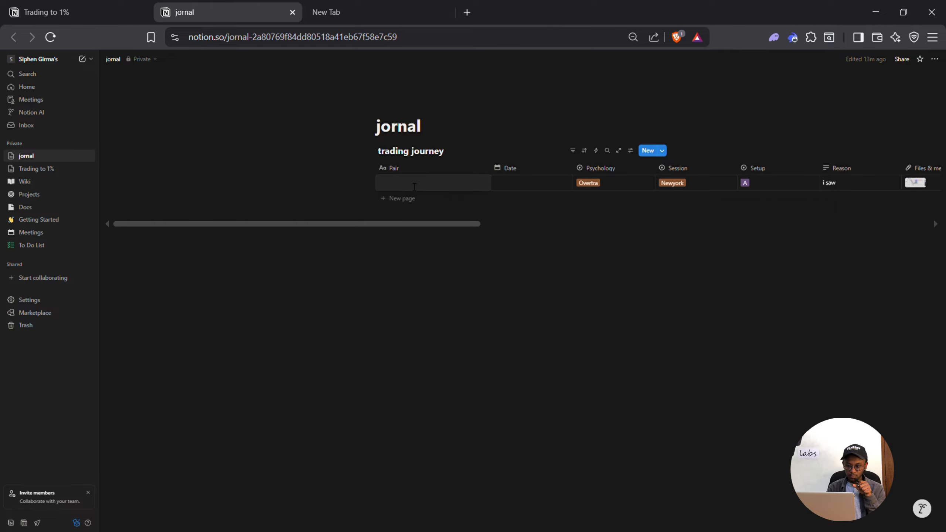
pyautogui.write('Bt')
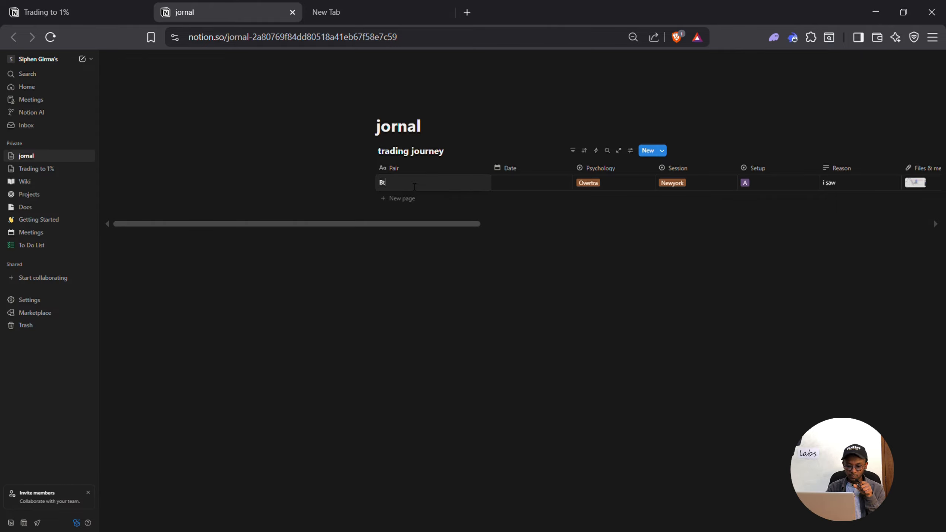
pyautogui.write('c')
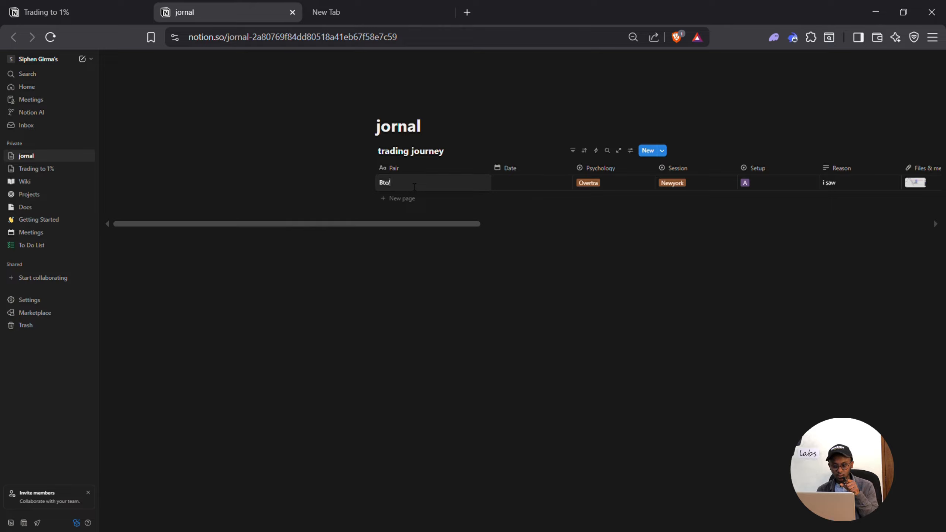
pyautogui.write('/us')
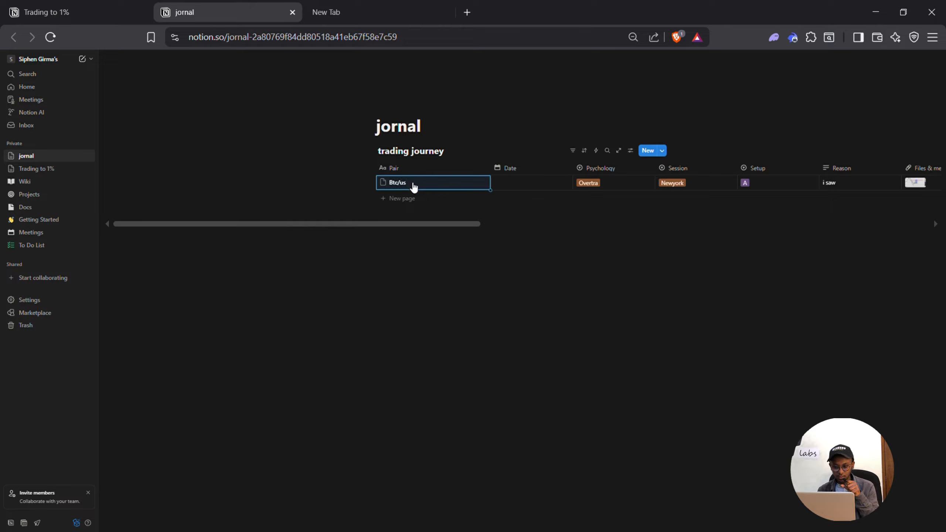
# Step: Set the first row's Date to November 11, 2025
pyautogui.click(514, 185)
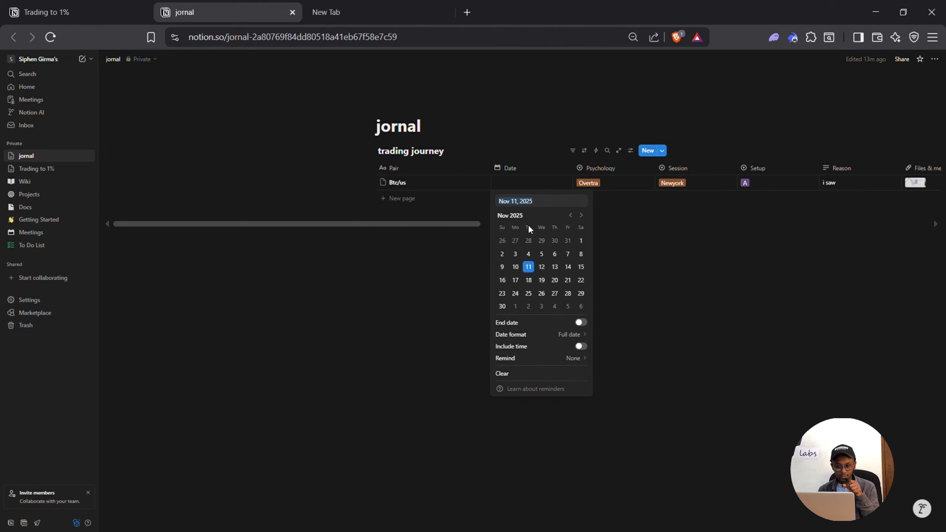
pyautogui.click(529, 269)
pyautogui.press('Escape')
pyautogui.moveTo(430, 223); pyautogui.dragTo(528, 232)
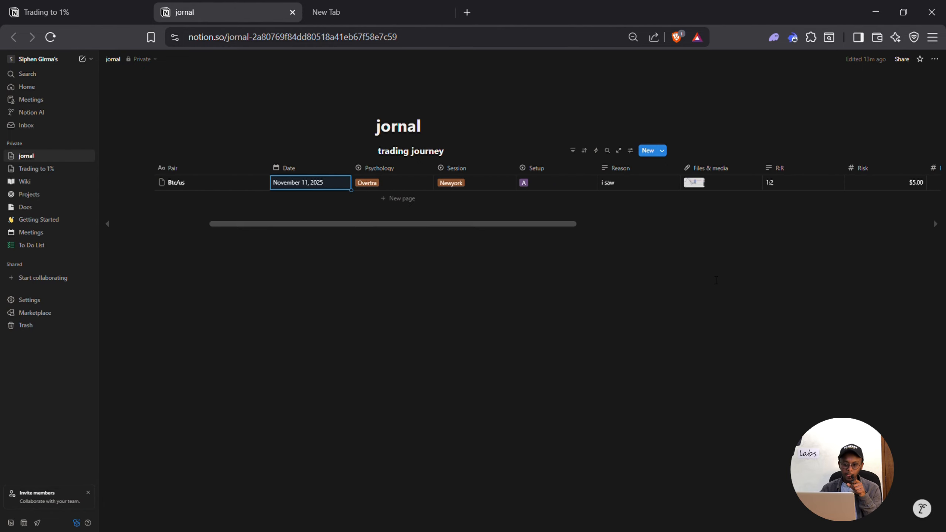